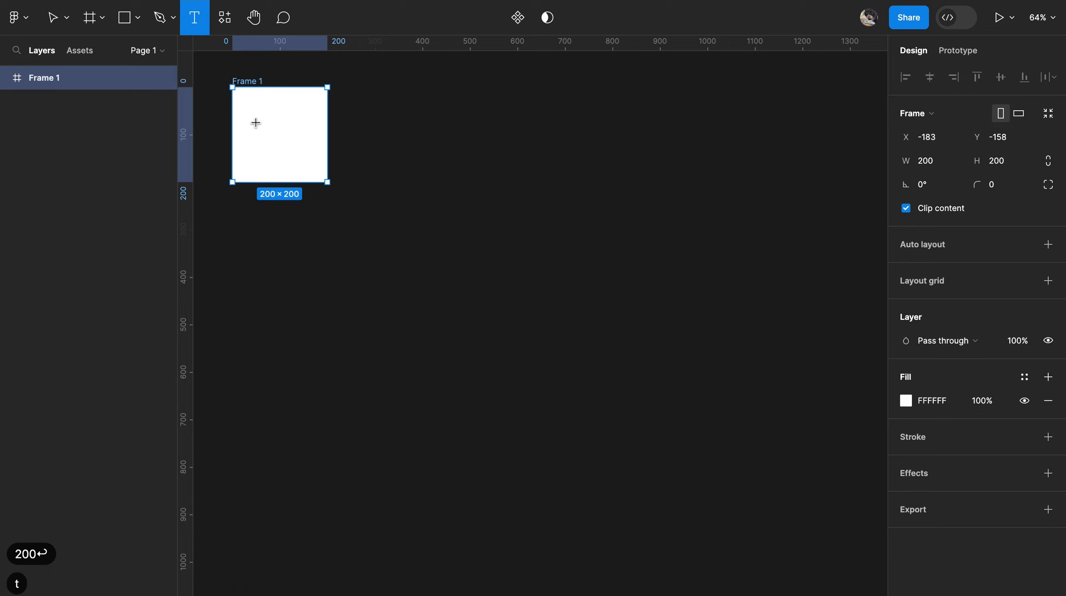
Add a ★ character in the Bureausans font inside Frame 1 and flatten it into a vector shape
left_click(267, 125)
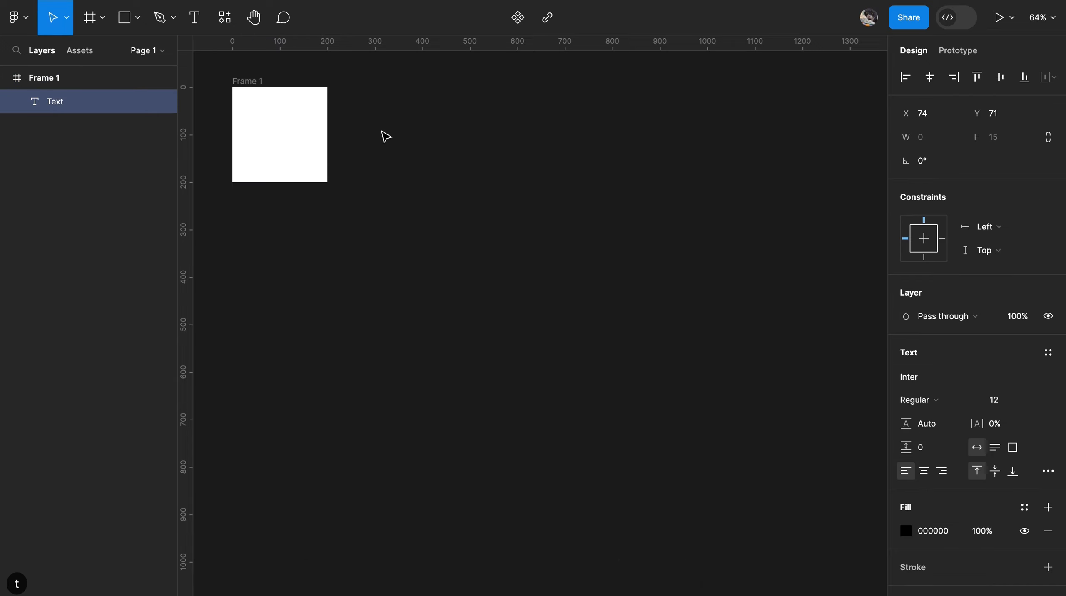
left_click(939, 378)
type("bur")
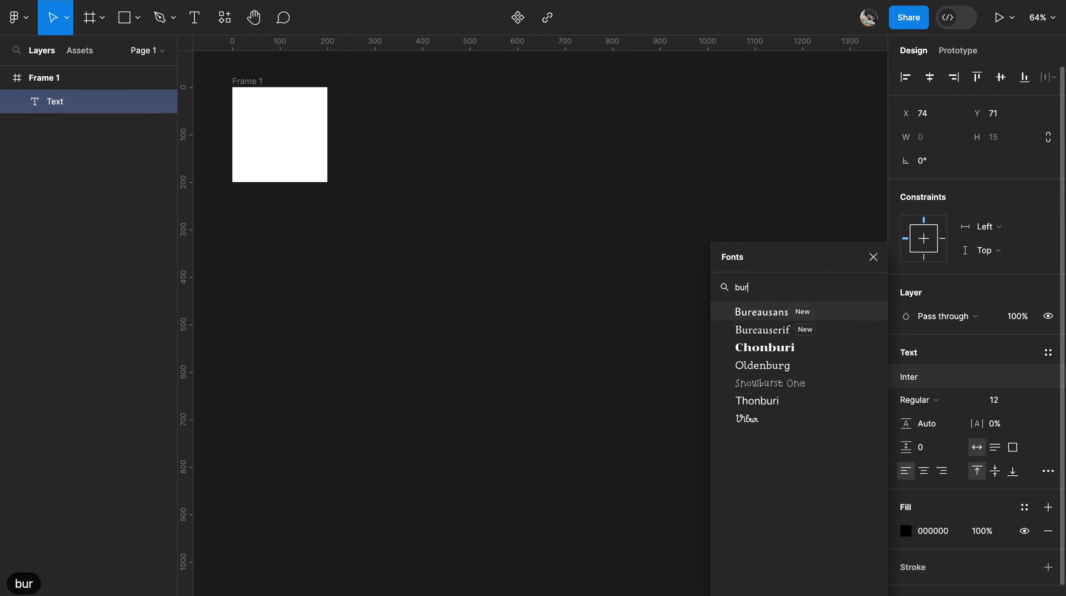
left_click(808, 320)
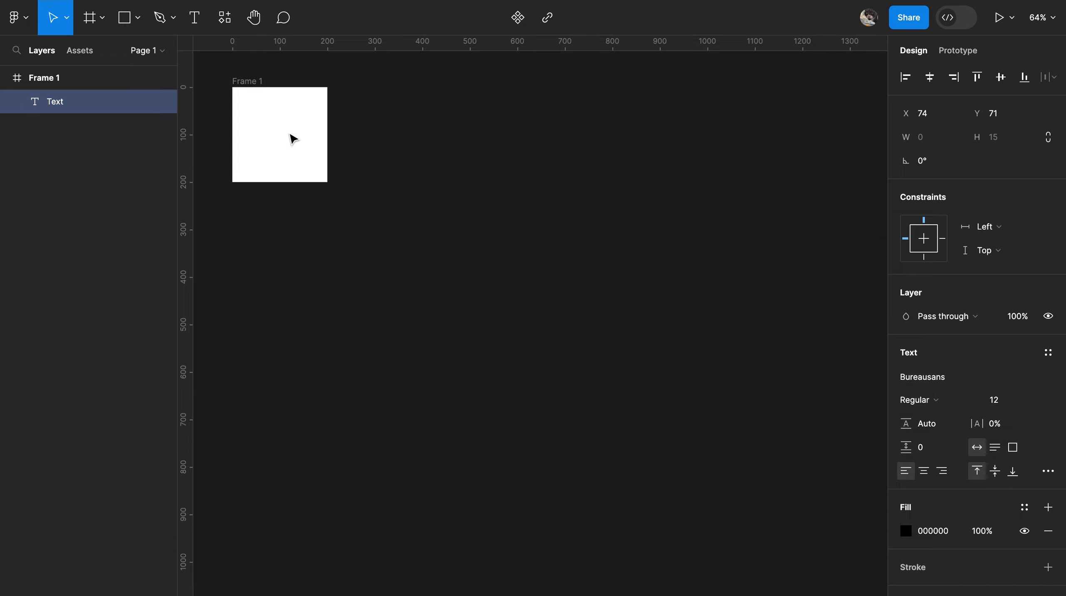
type("★")
key("super+e")
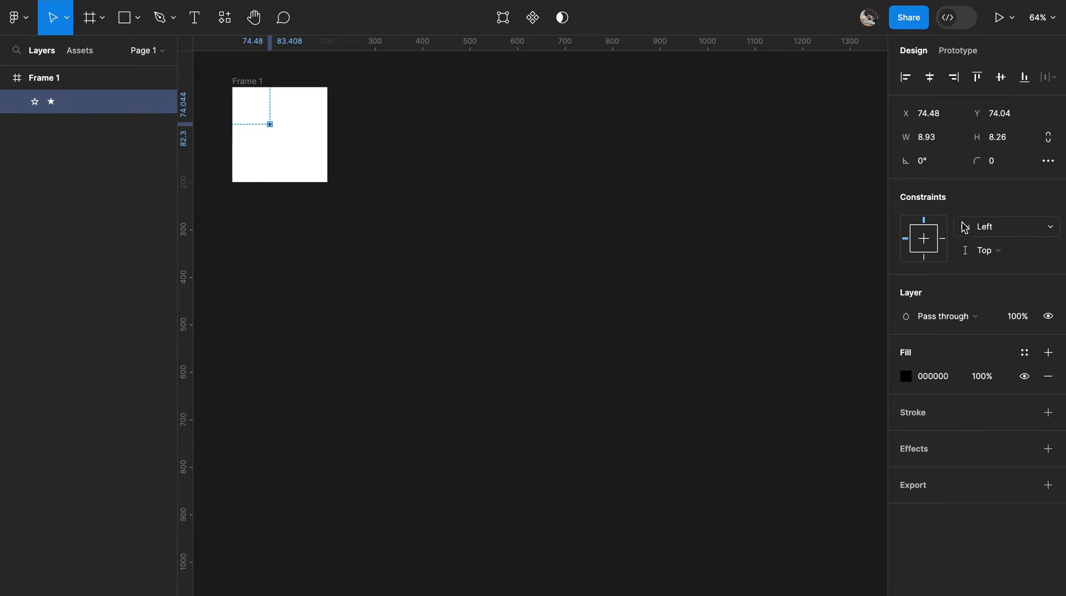
Resize the flattened star to 61 × 55 and centre it horizontally and vertically in Frame 1
left_click(942, 142)
type("61")
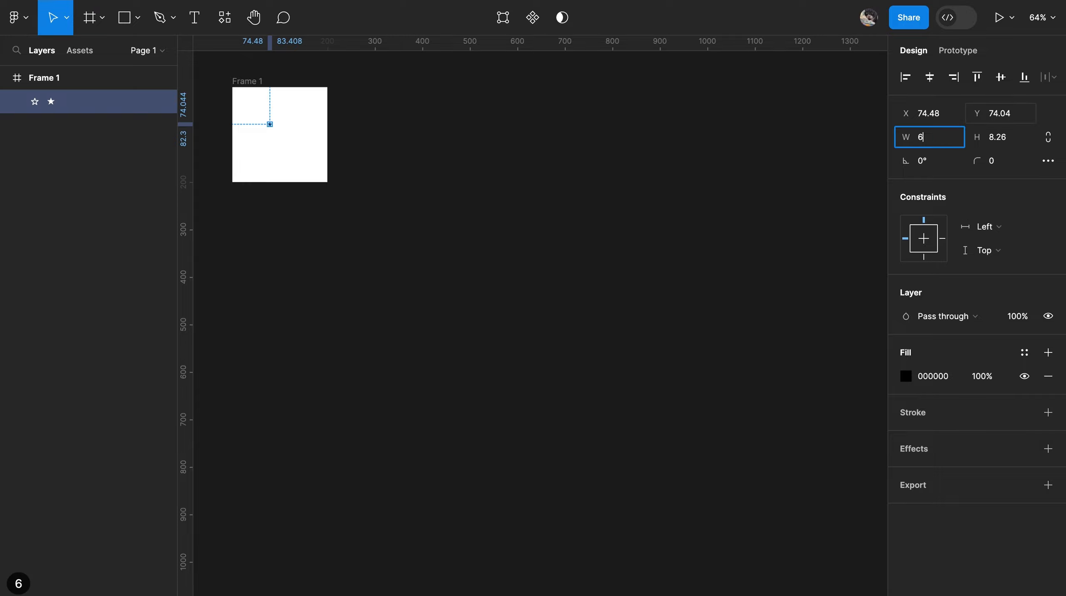
key("Tab")
type("55")
key("Return")
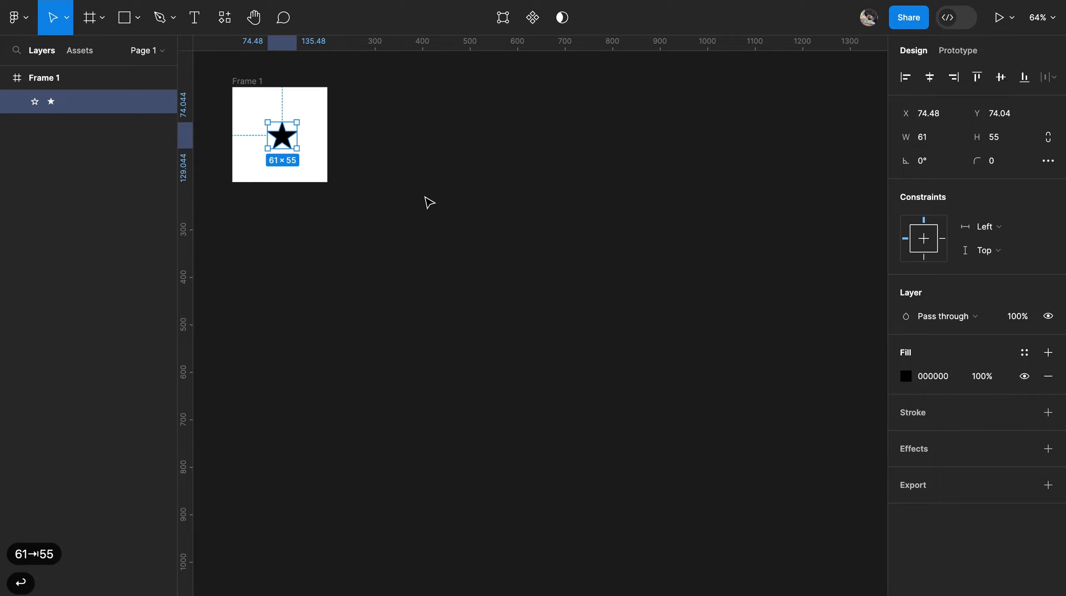
key("alt+h")
key("alt+v")
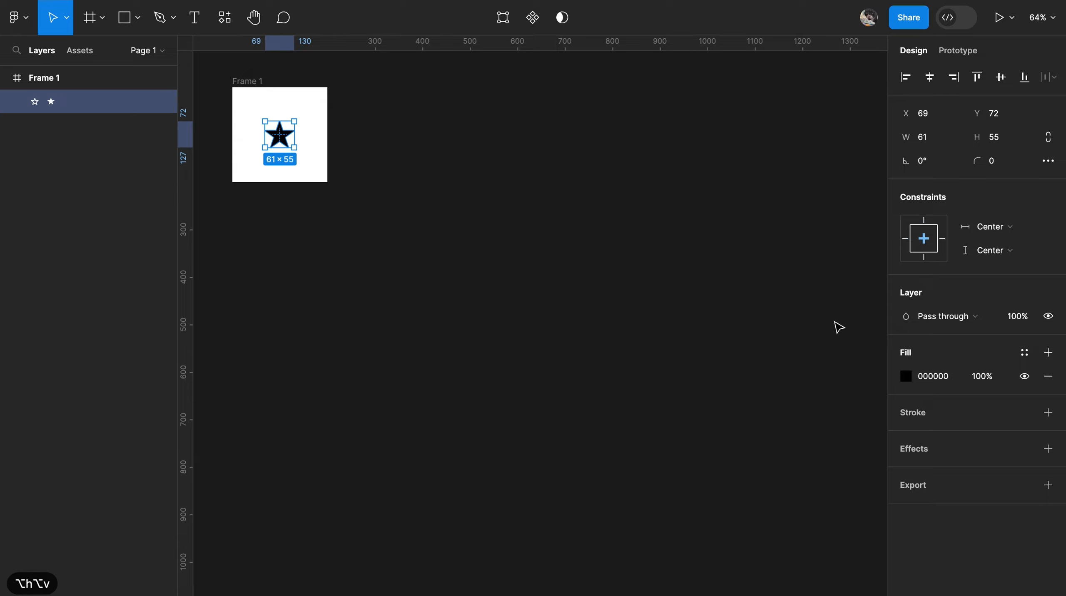
Set the fill colour of the star in Frame 1 to E6E6E6
left_click(934, 379)
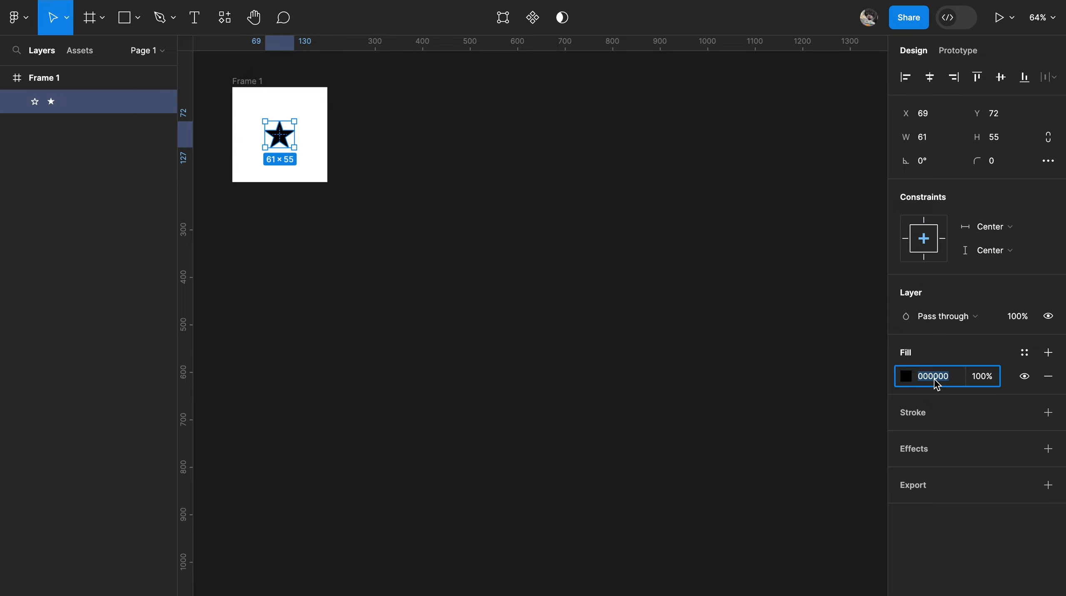
type("e6e6e6")
key("Return")
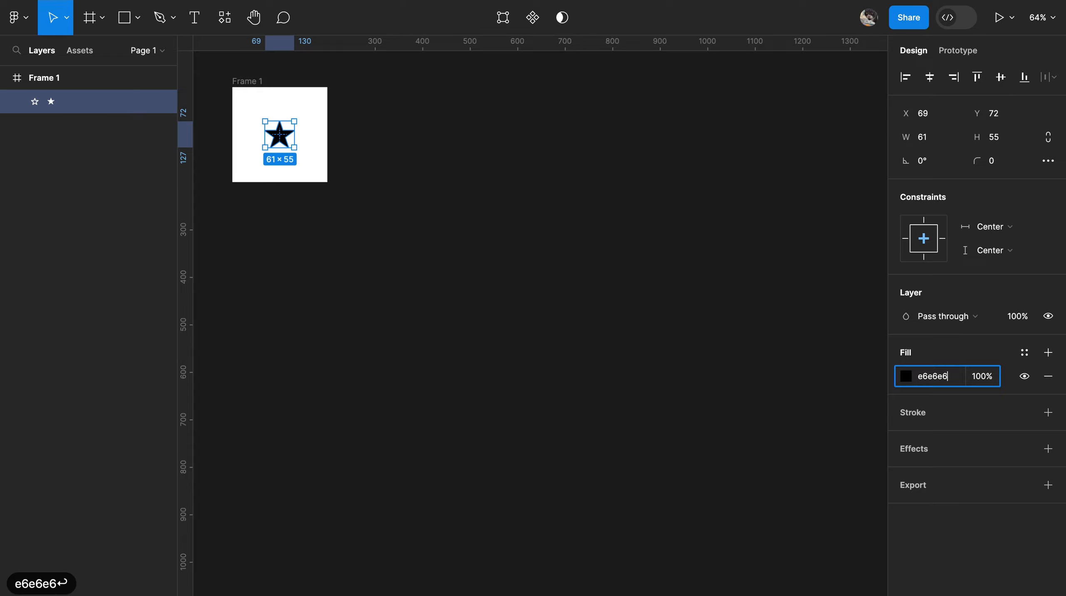
Duplicate Frame 1 to its right and set the fill of the copied star to FFFFFF
left_click(250, 83)
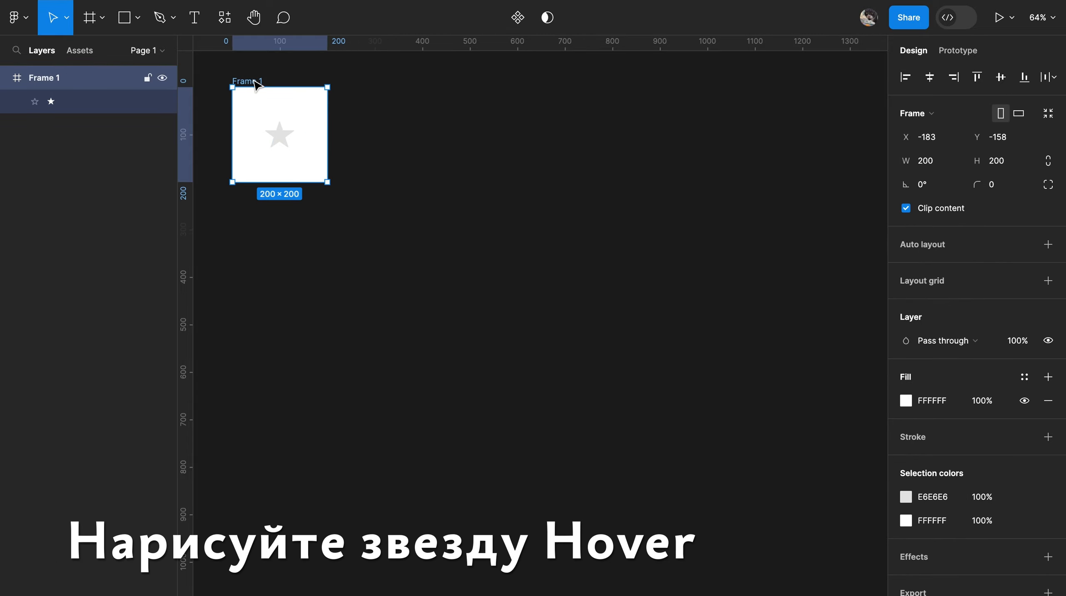
left_click_drag(278, 89, 379, 96, "alt")
left_click(404, 136)
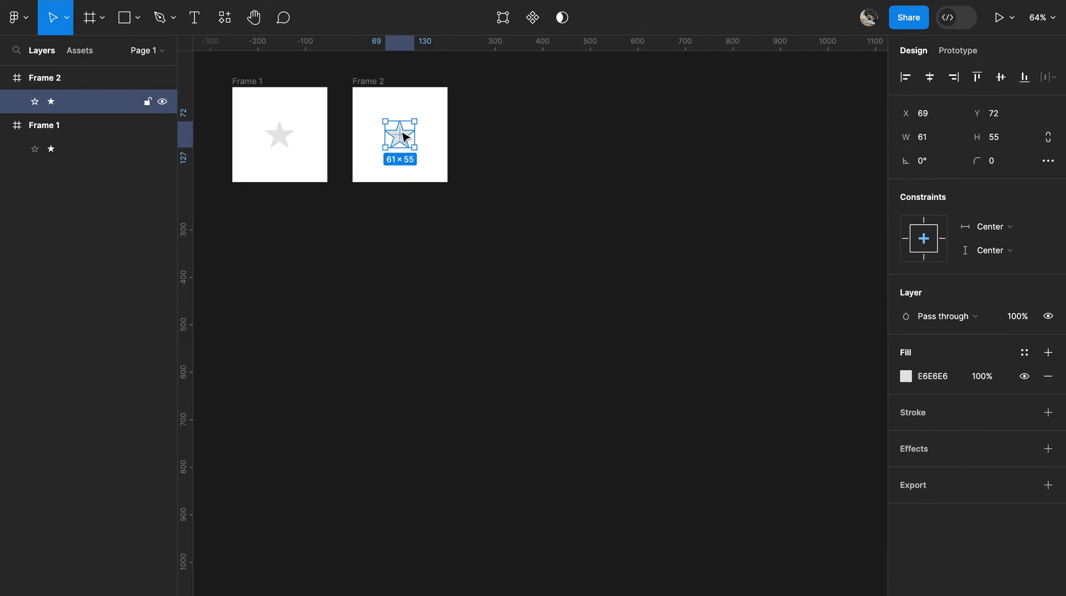
left_click(947, 378)
type("ffffff")
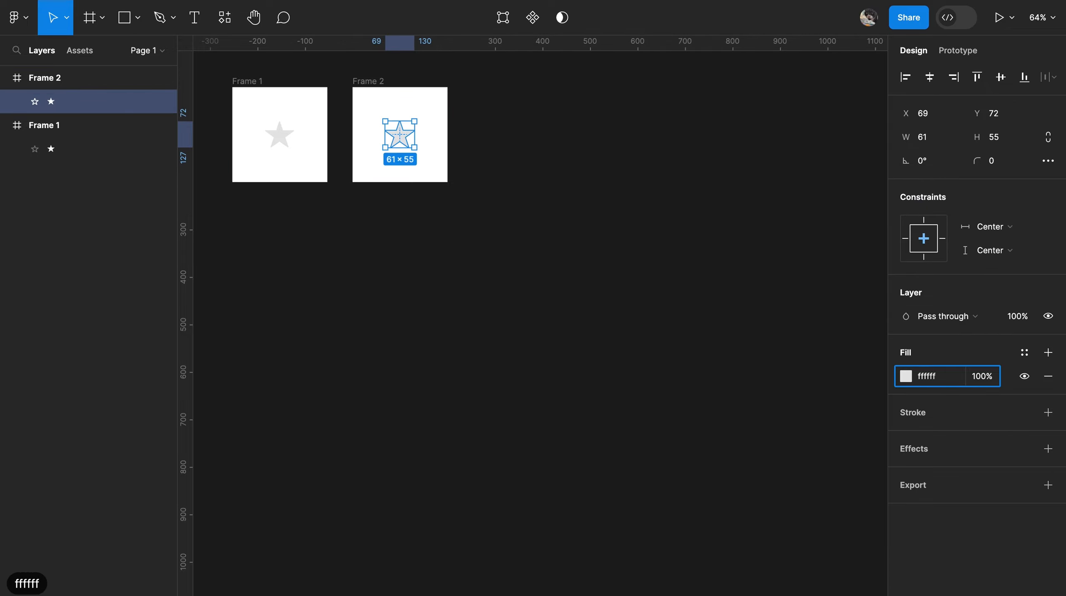
key("Return")
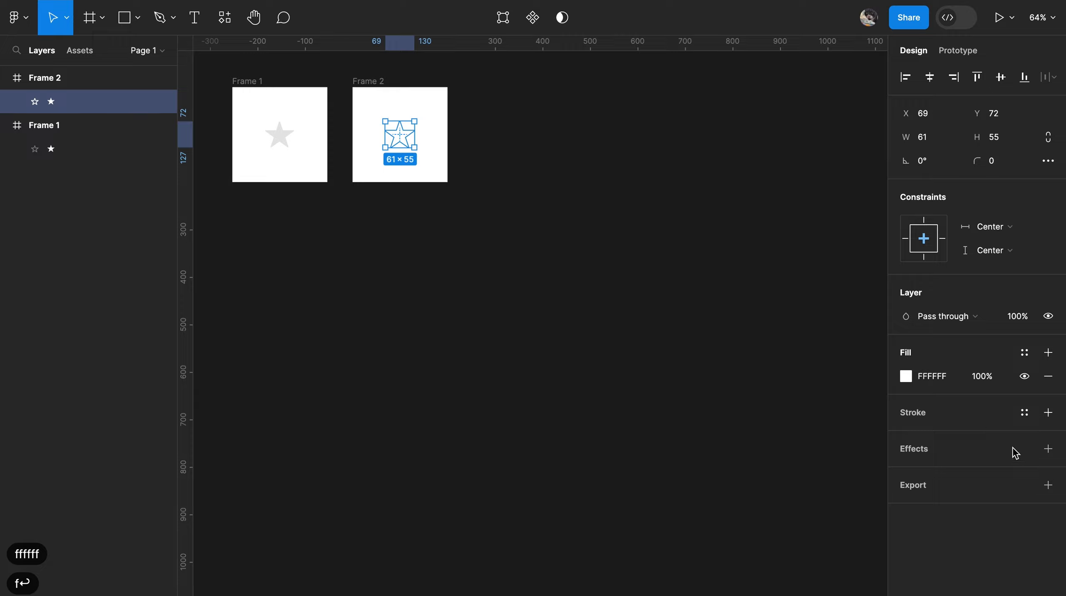
Give the white star in Frame 2 an inside stroke with thickness 5 and colour FFB800
left_click(1050, 414)
left_click(935, 462)
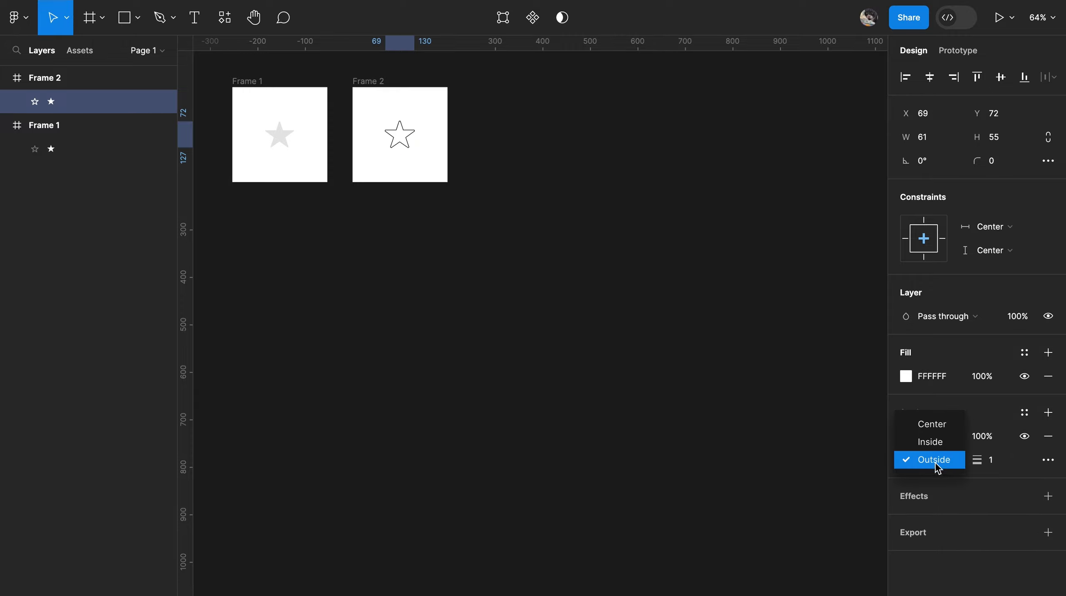
left_click(944, 440)
left_click(1008, 470)
type("5")
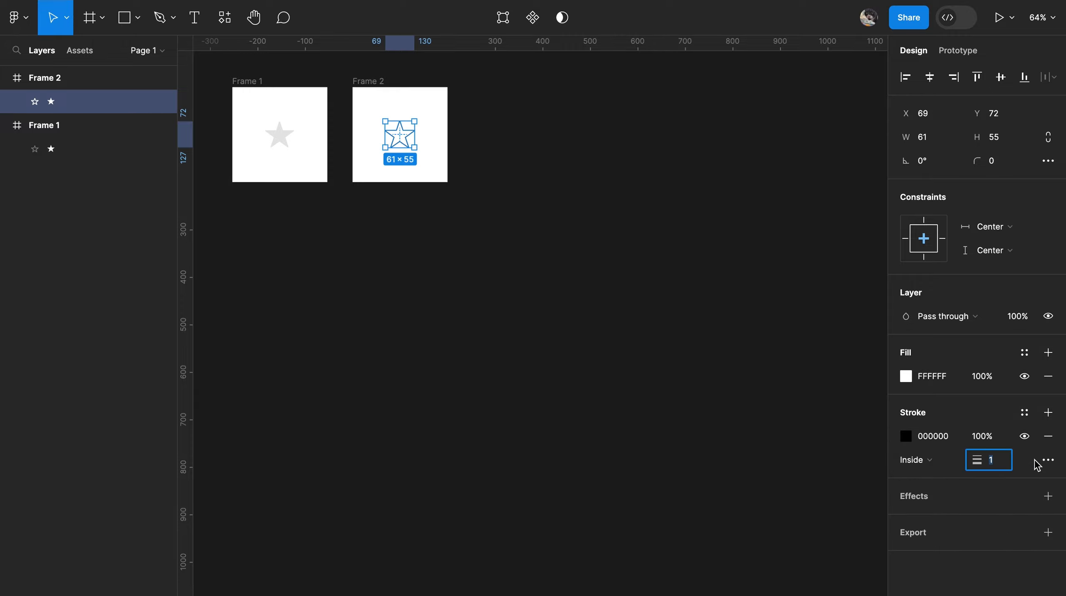
key("Return")
type("f")
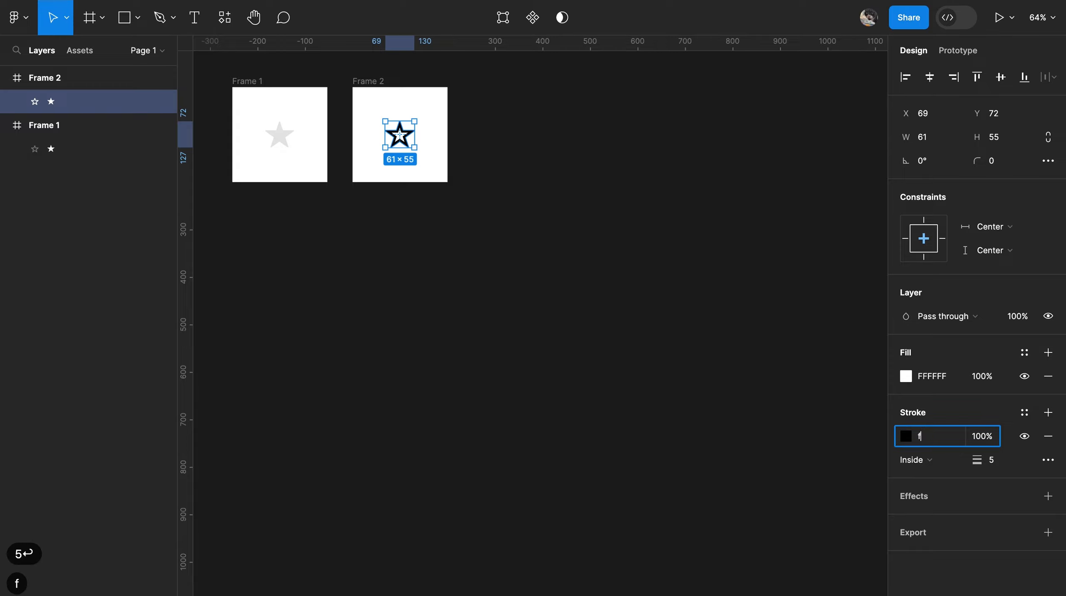
type("fb800")
key("Return")
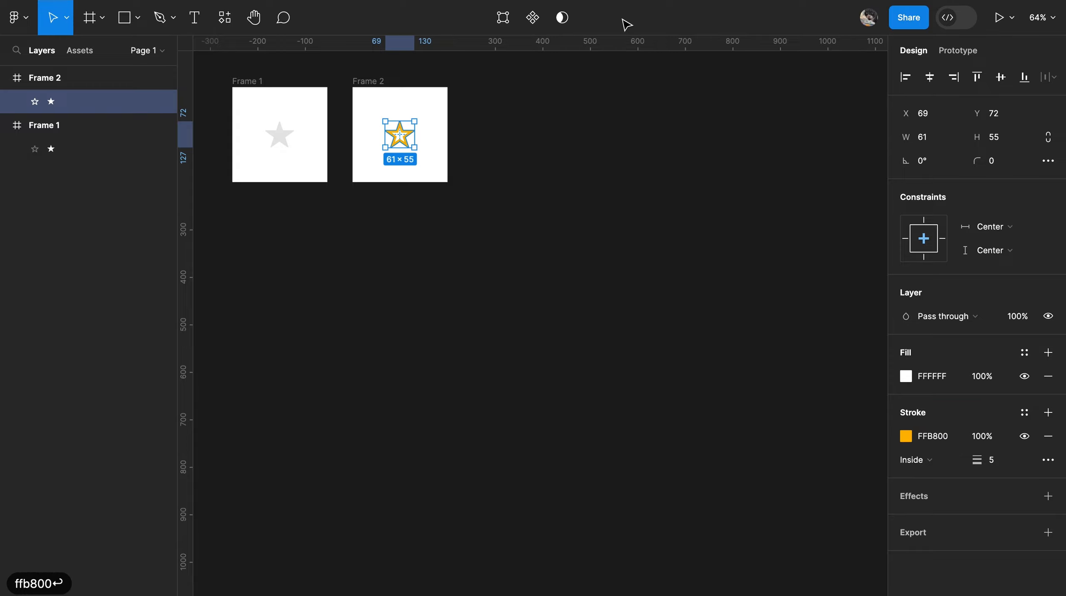
Add a ☆ character as text below the star in Frame 2 and flatten it into a vector shape
key("t")
left_click(392, 159)
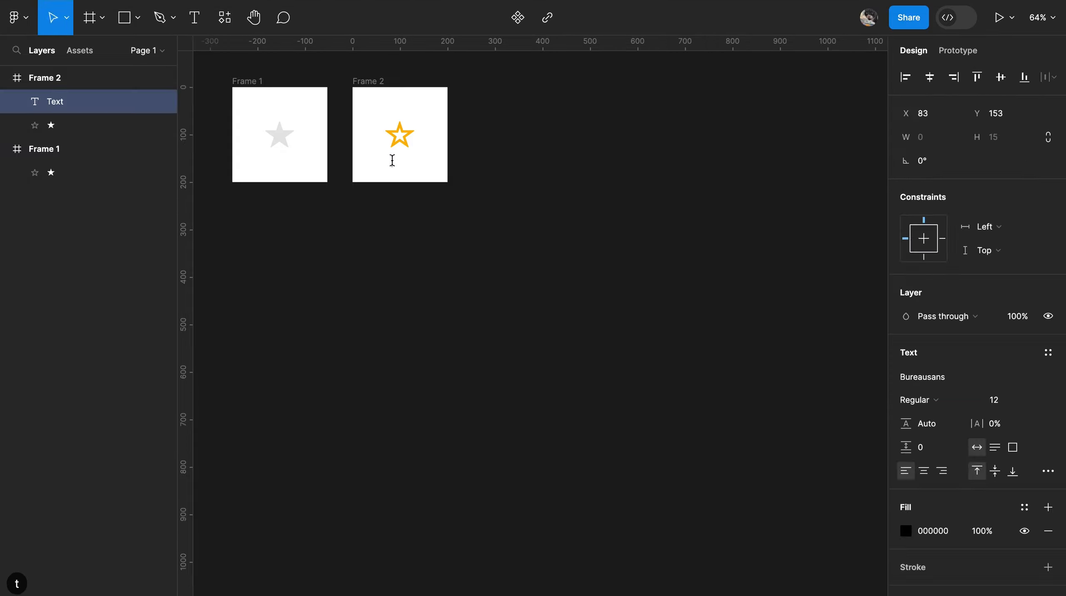
type("☆")
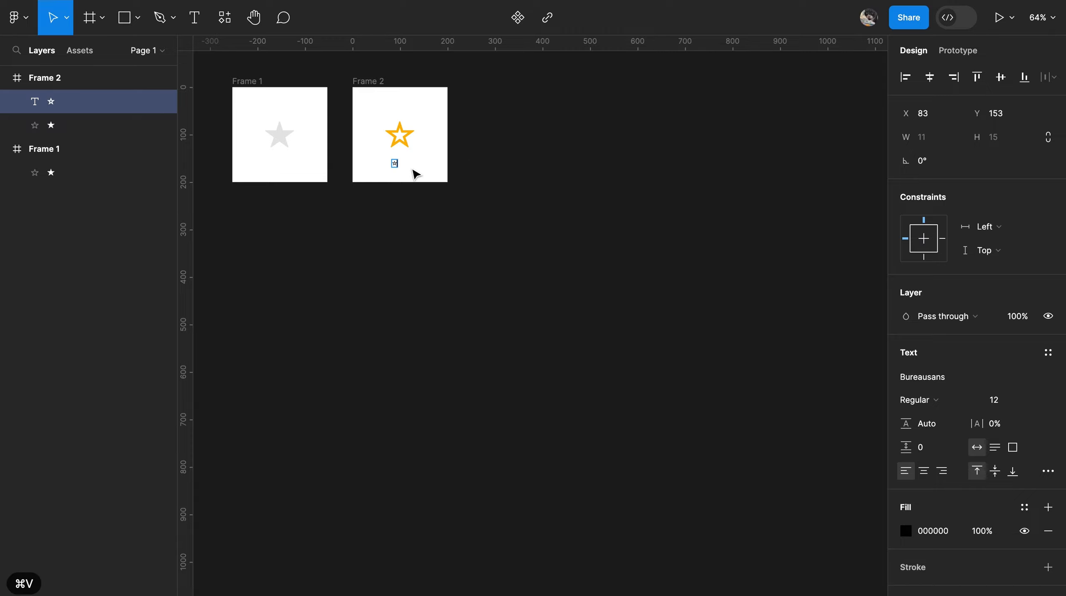
key("super+e")
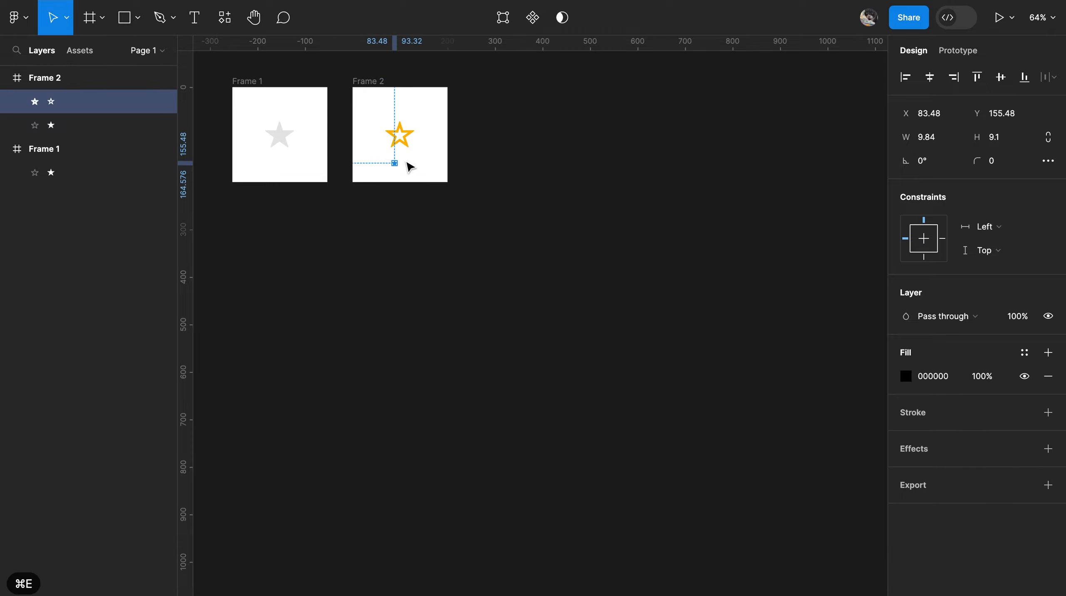
Resize the flattened ☆ shape in Frame 2 to 27 × 24
left_click(948, 137)
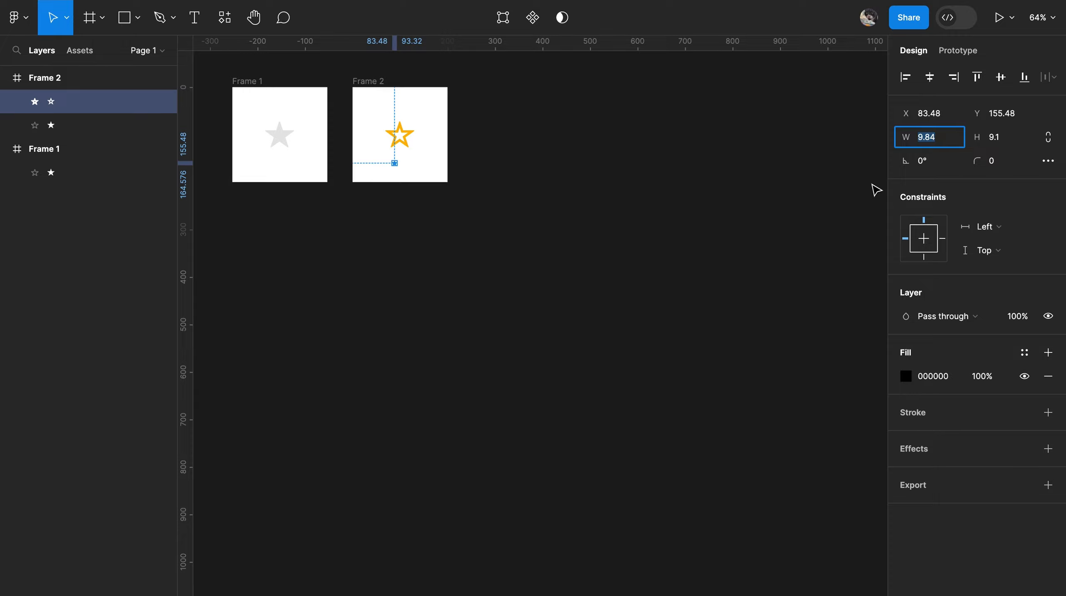
type("27")
key("Tab")
type("2")
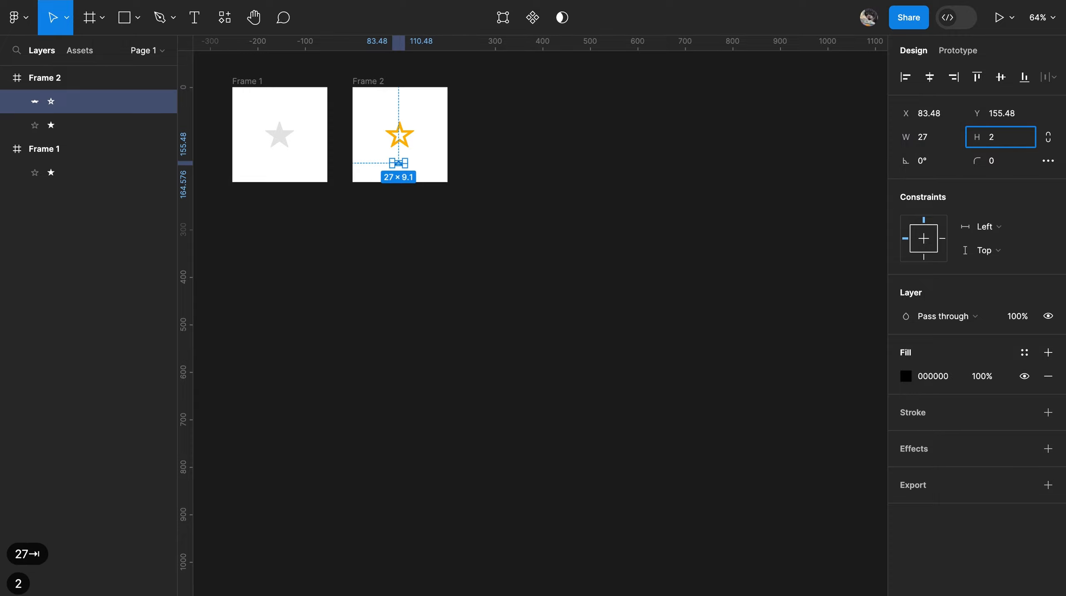
type("4")
key("Return")
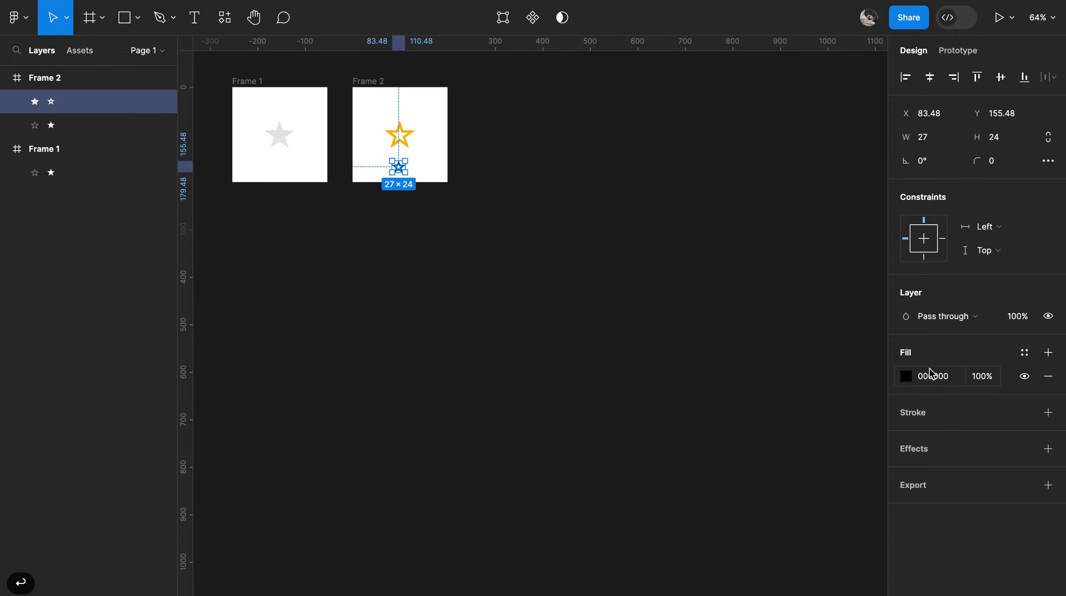
Set the fill colour of the small ☆ shape in Frame 2 to FFB800
left_click(931, 376)
type("ffb8")
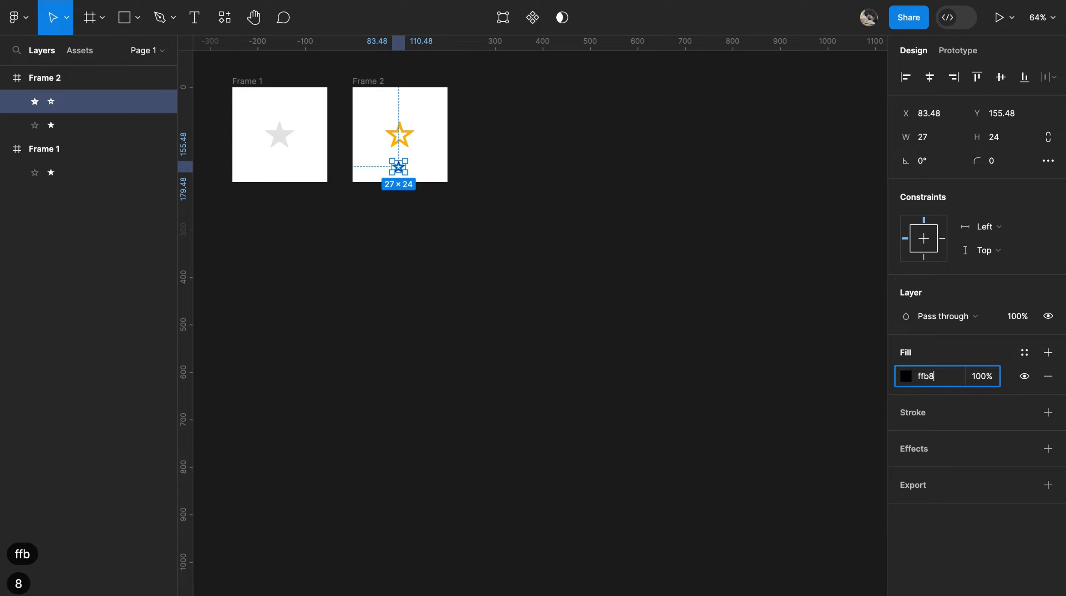
type("00")
key("Return")
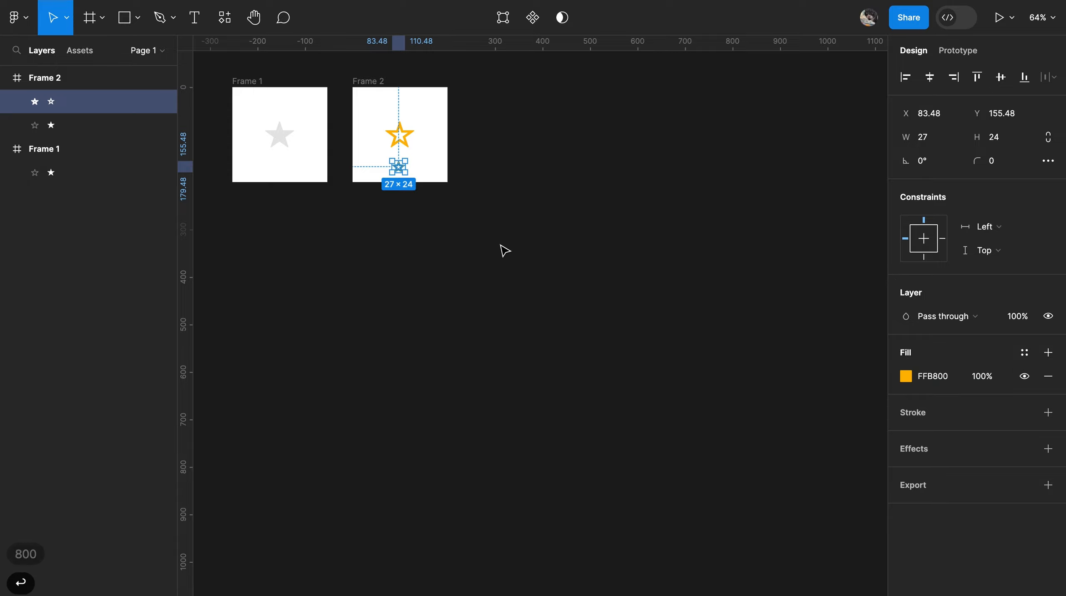
Centre the small ☆ shape in Frame 2 both ways and move its layer below the larger star
key("alt+h")
key("alt+v")
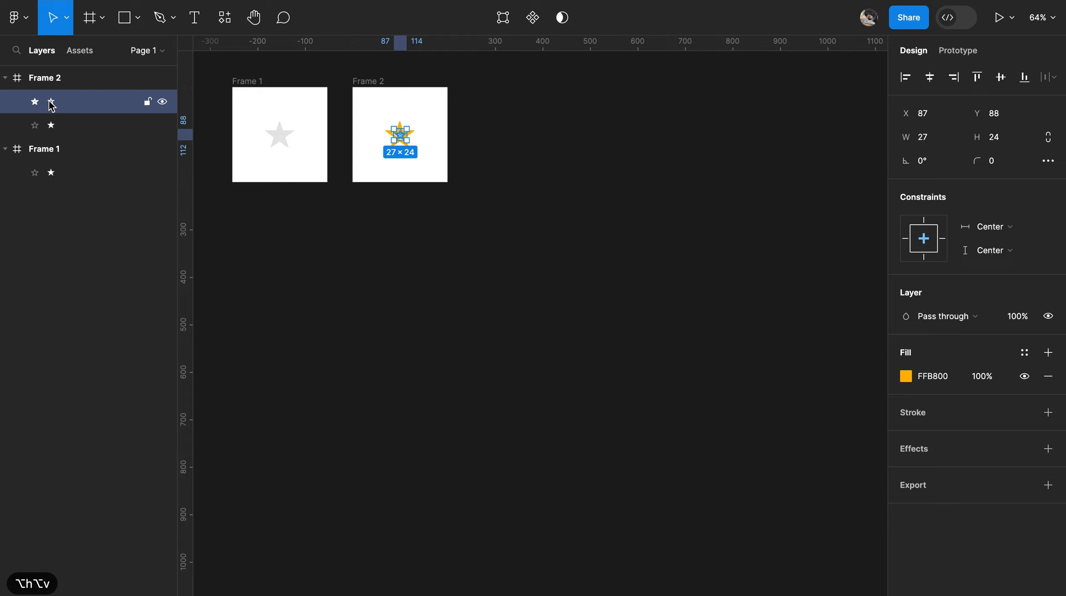
left_click_drag(51, 105, 52, 133)
left_click(624, 186)
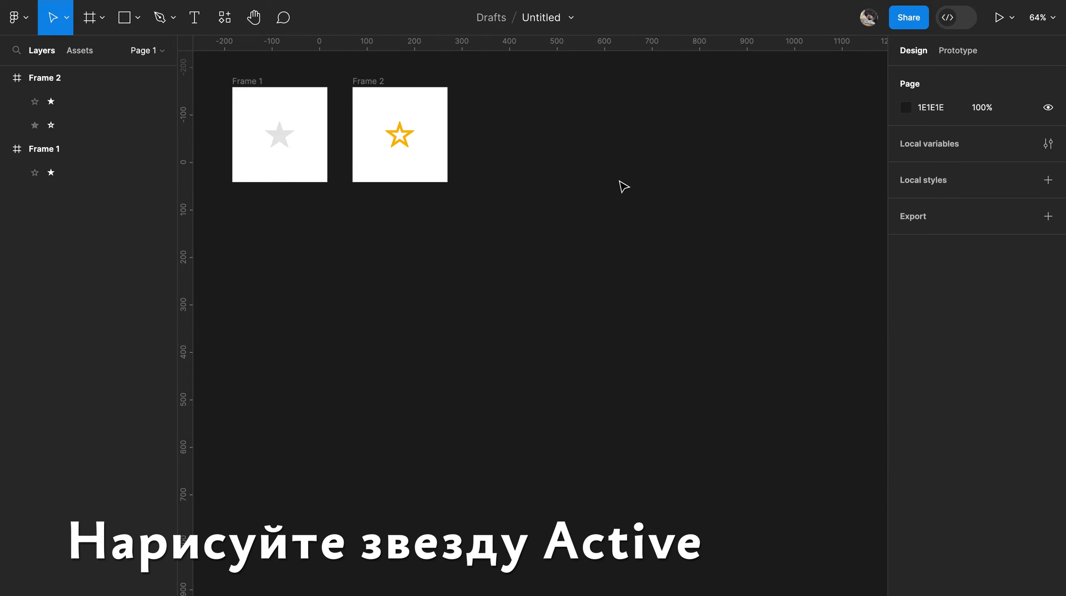
Duplicate Frame 2 and place the copy to its right
left_click_drag(377, 83, 499, 87)
left_click(5, 78)
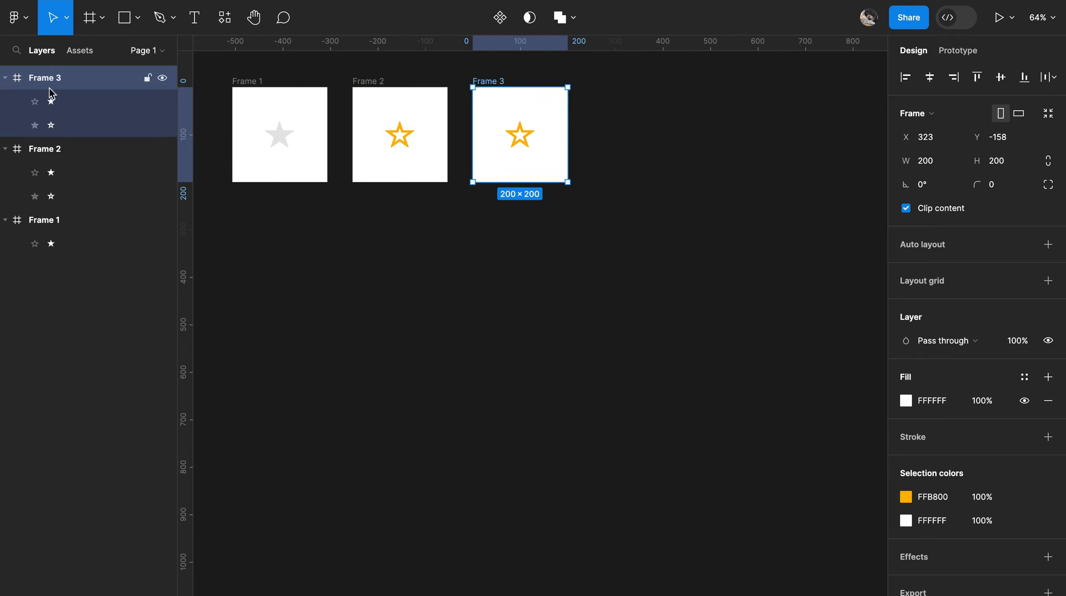
Resize the ☆ shape in Frame 3 to 174 × 151 and centre it horizontally and vertically in the frame
left_click(73, 124)
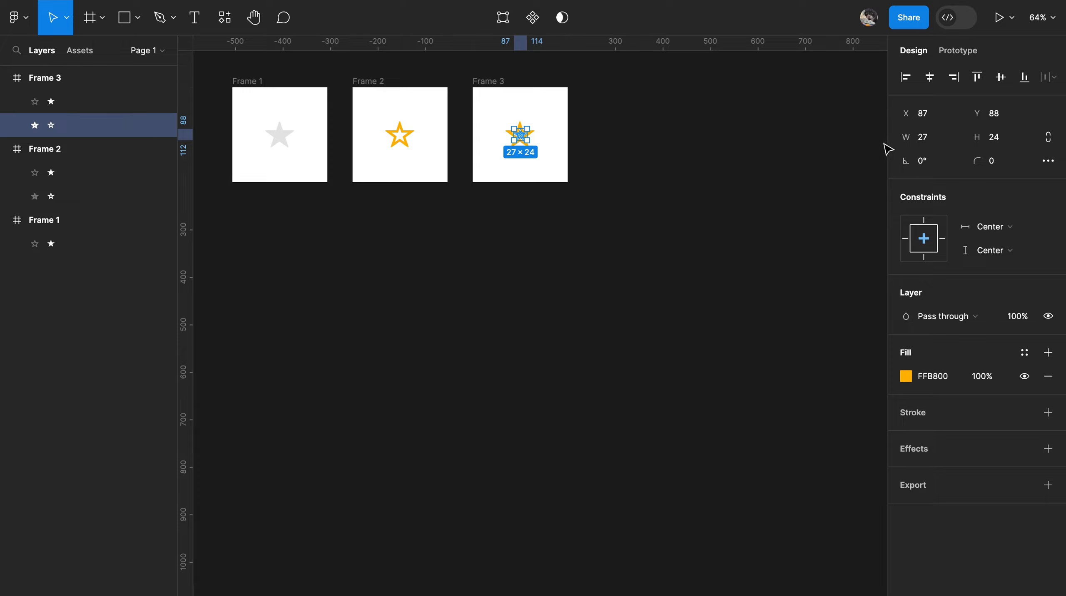
left_click(939, 137)
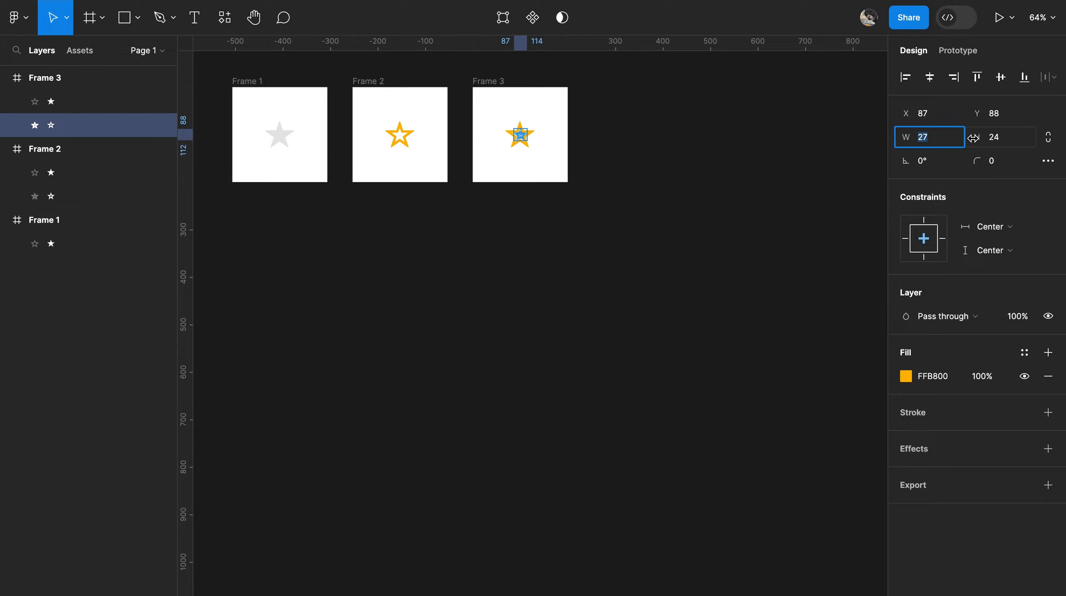
type("174")
key("Tab")
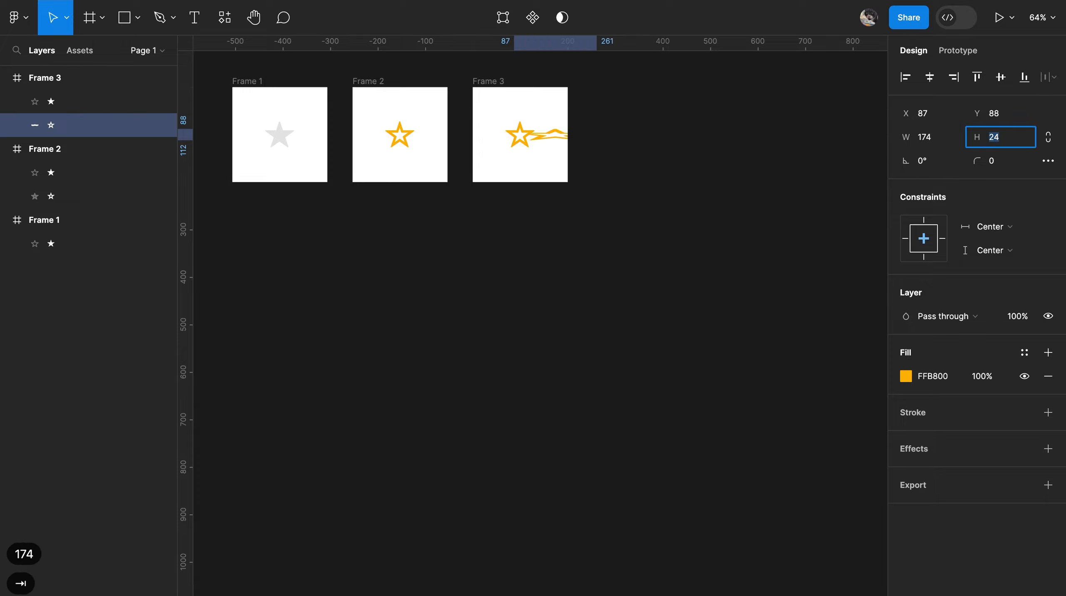
type("151")
key("Return")
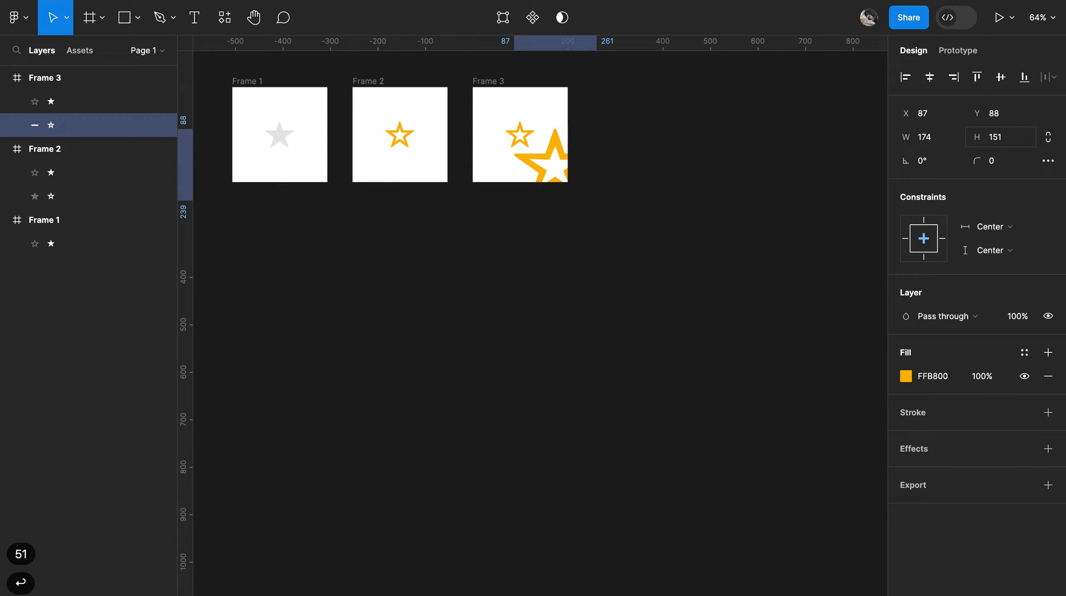
key("alt+h")
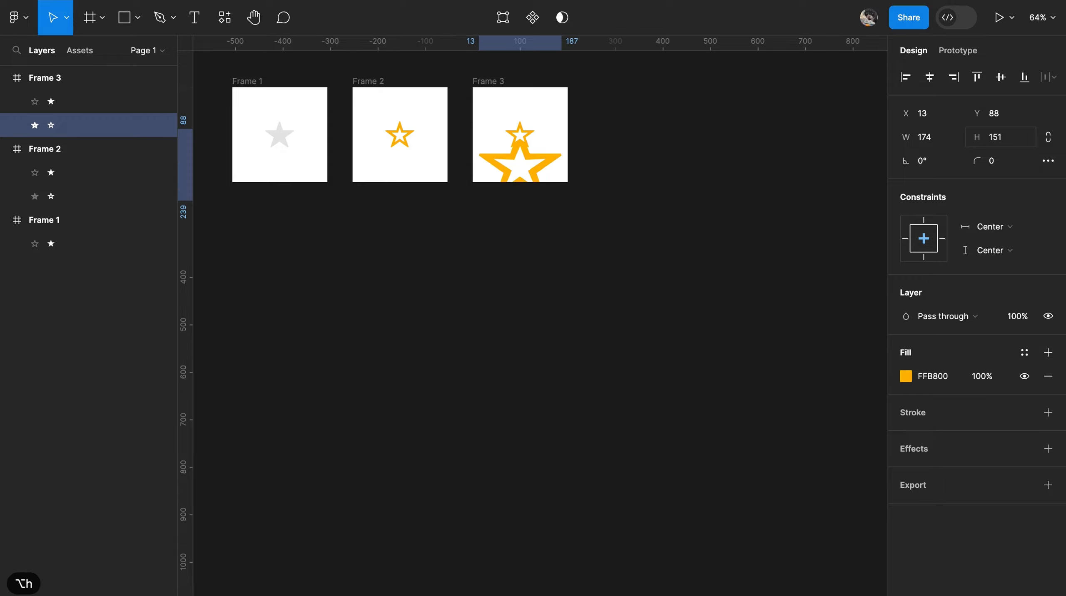
key("alt+v")
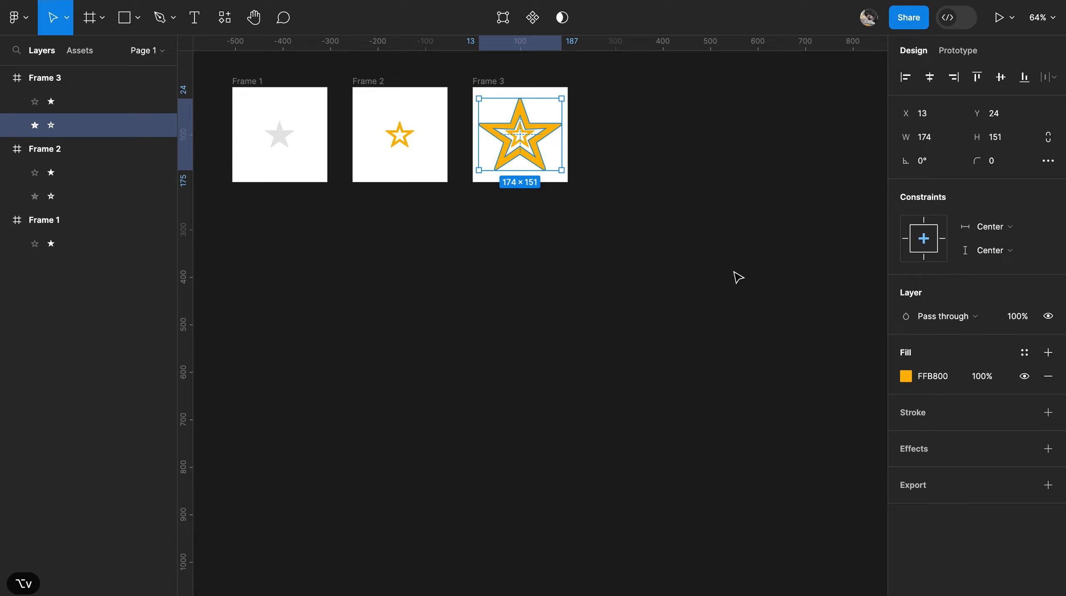
Remove the stroke from the small ★ in Frame 3 and set its fill colour to FFB800
left_click(101, 110)
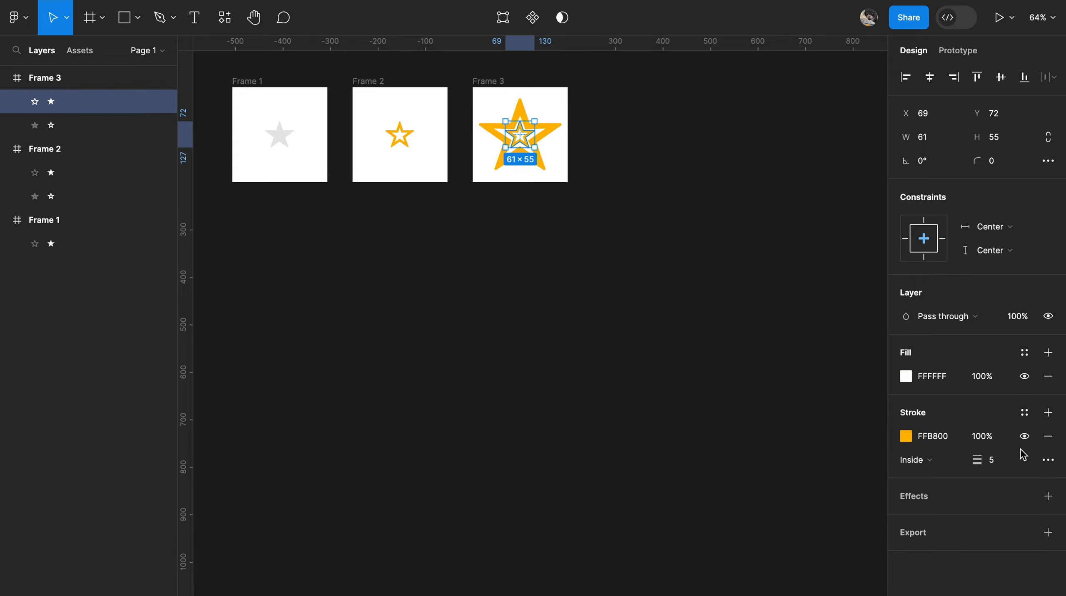
left_click(1048, 436)
left_click(937, 377)
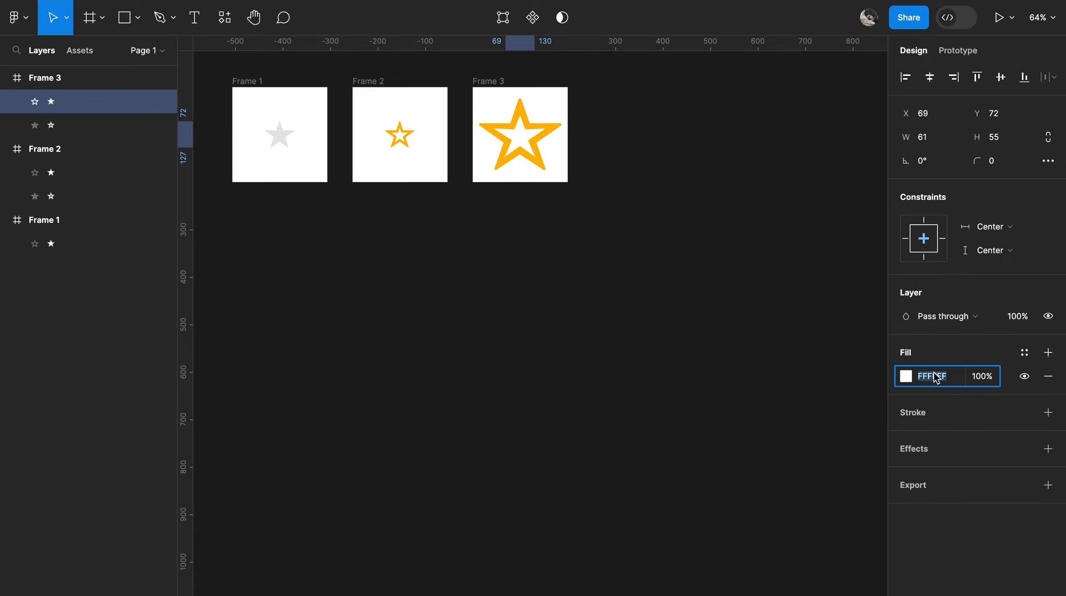
type("ff")
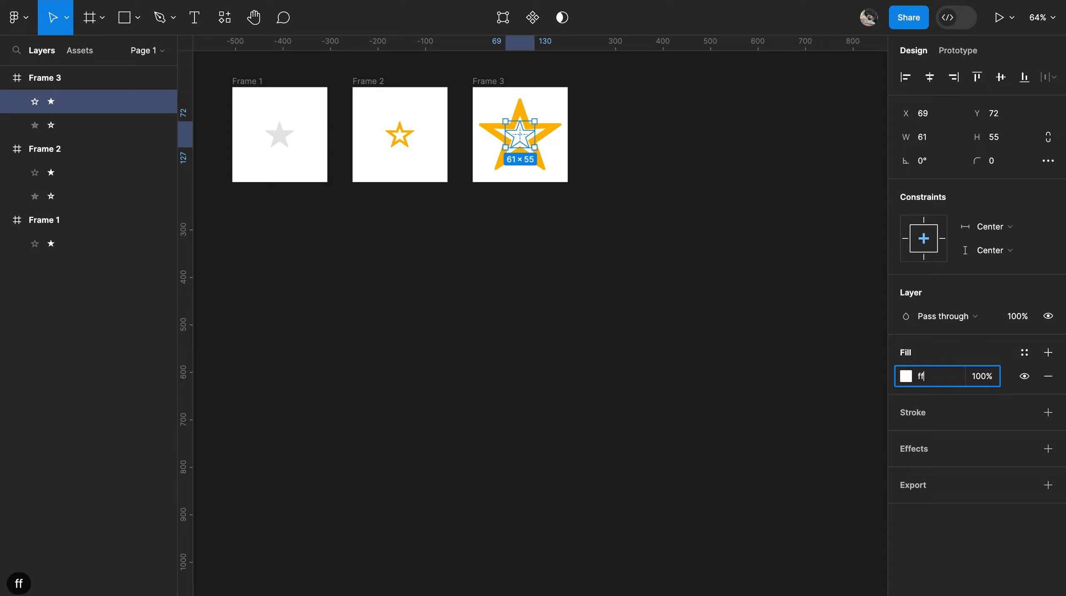
type("b800")
key("Return")
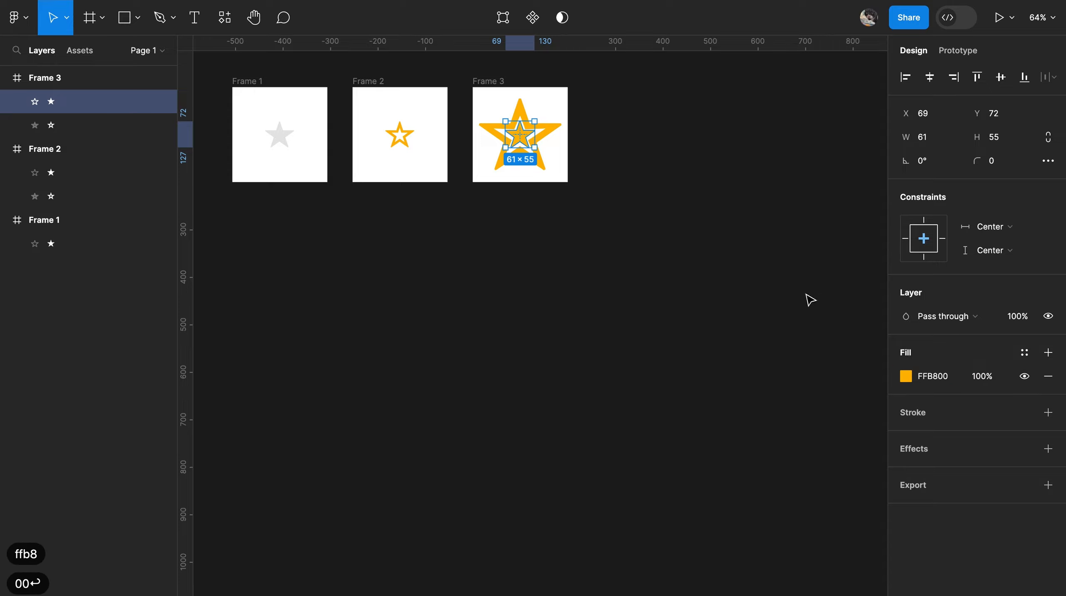
Resize the small ★ in Frame 3 to 72 × 65 and centre it horizontally and vertically in the frame
left_click(960, 140)
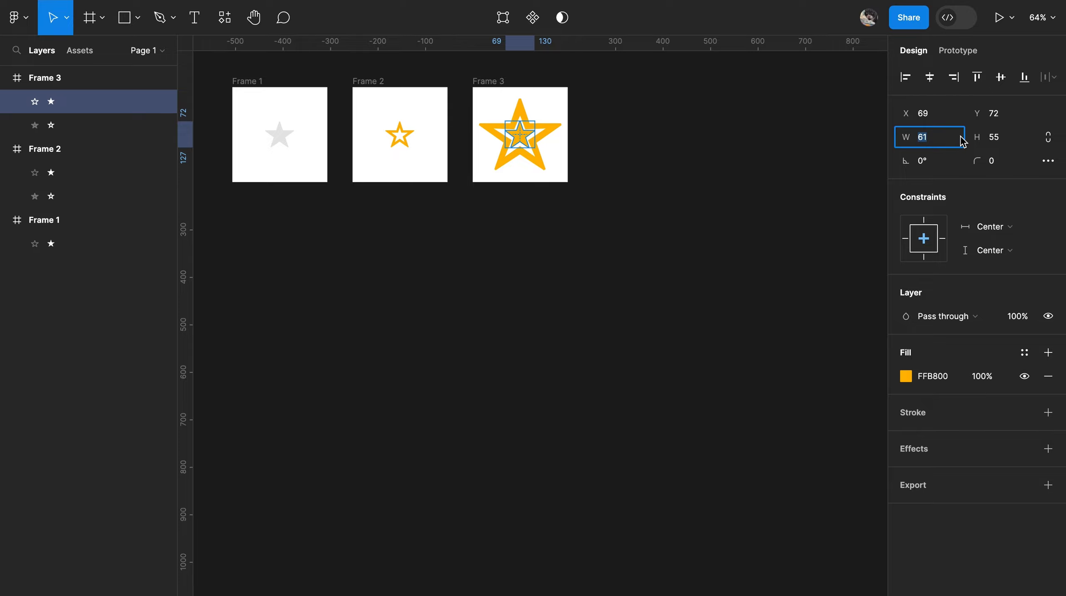
type("72")
key("Tab")
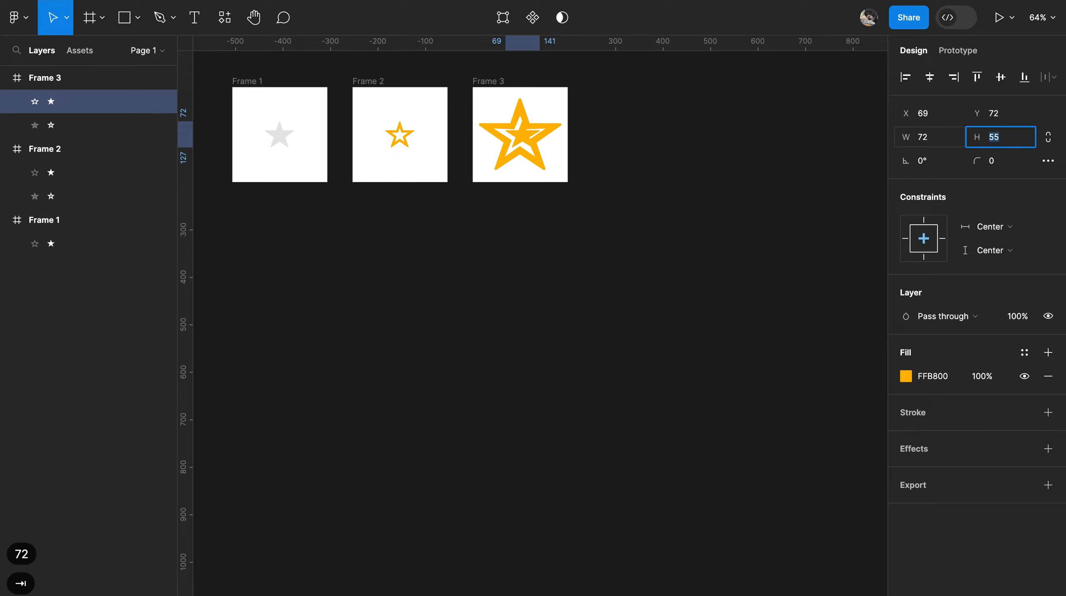
type("65")
key("Return")
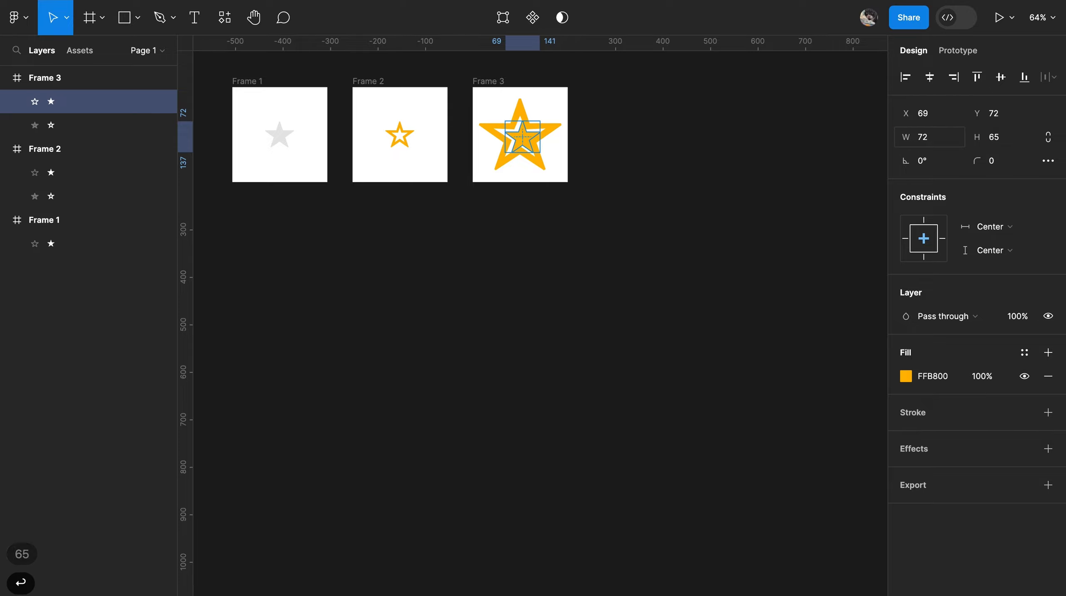
key("alt+h")
key("alt+v")
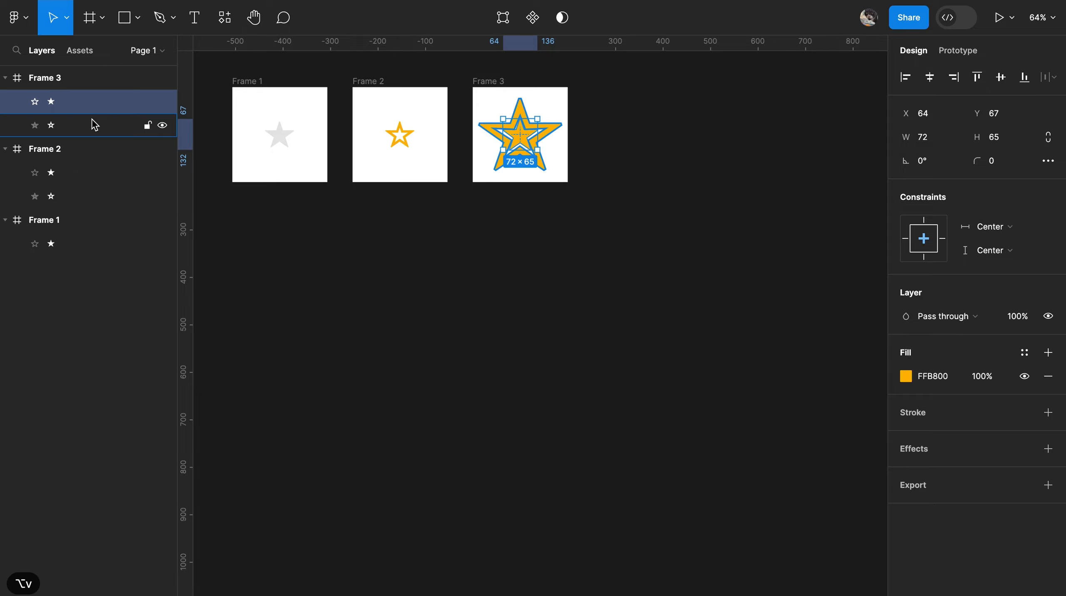
Set the layer opacity of the large ☆ shape in Frame 3 to 0%
left_click(90, 125)
key("0")
key("0")
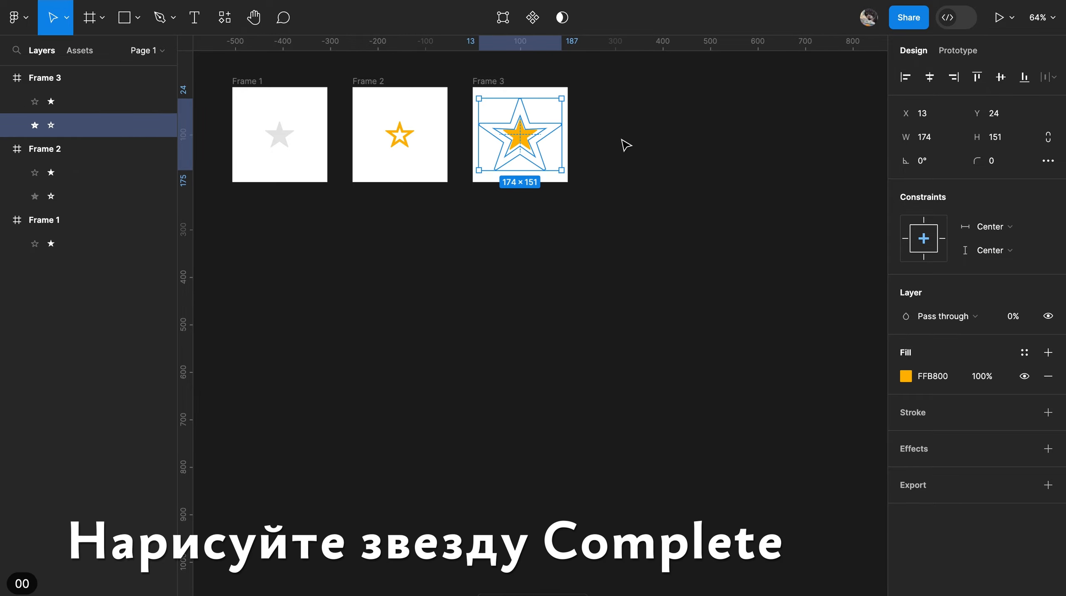
Duplicate Frame 3 and place the copy to its right
left_click(626, 144)
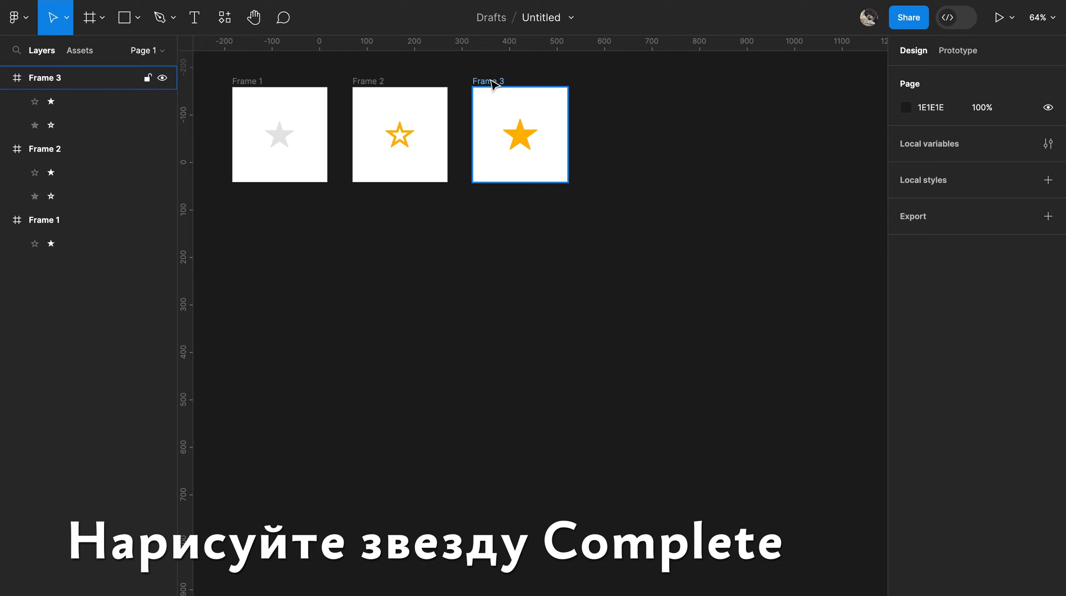
left_click_drag(494, 86, 618, 90)
Resize the ★ in Frame 4 to 61 × 55 and centre it horizontally and vertically in the frame
left_click(639, 135)
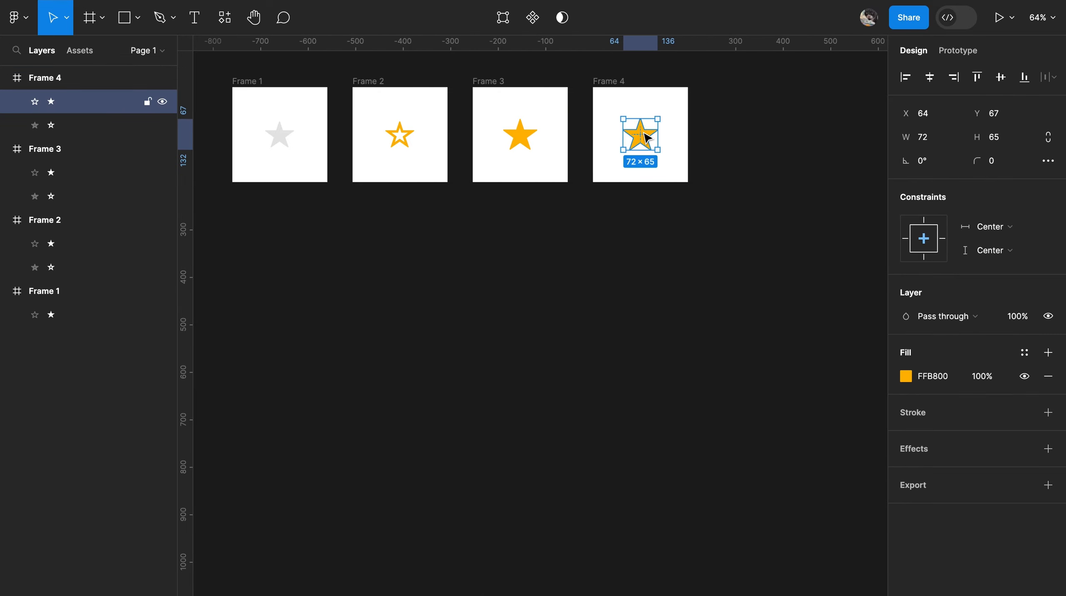
left_click(943, 144)
type("61")
key("Tab")
type("55")
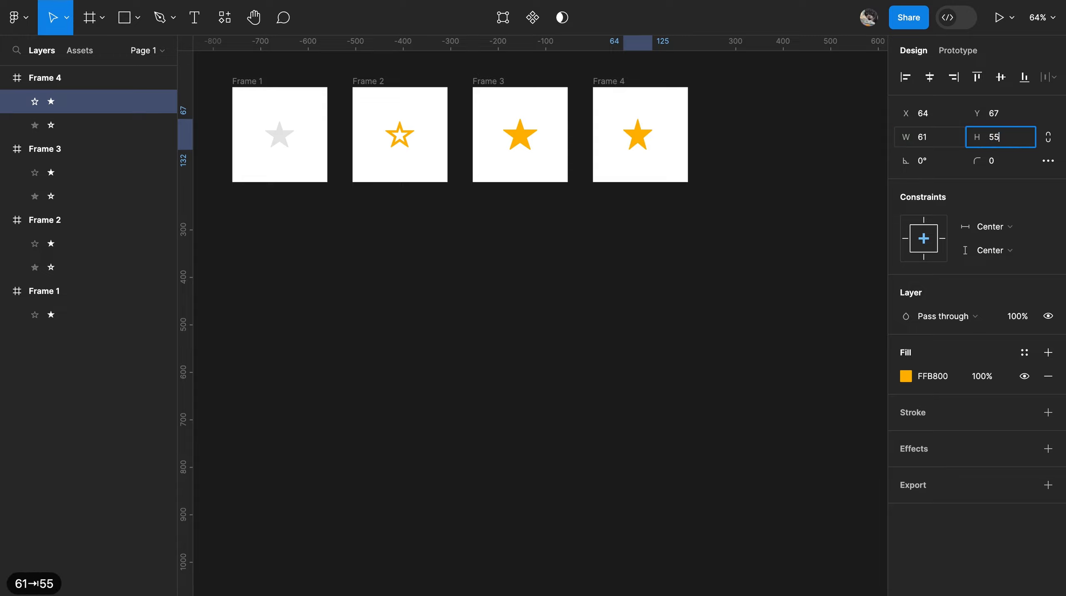
key("Return")
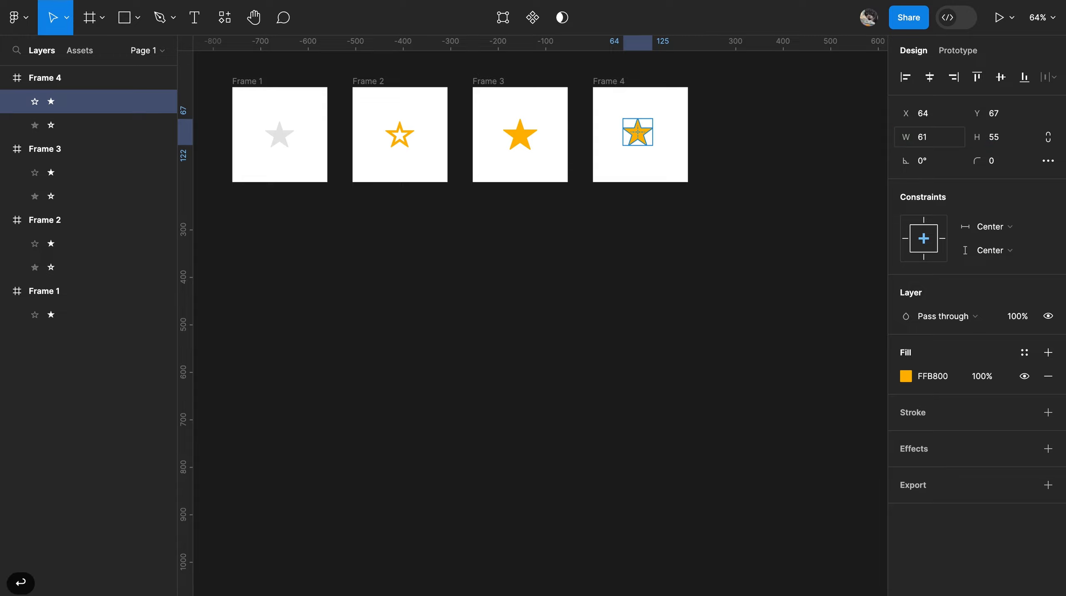
key("alt+h")
key("alt+v")
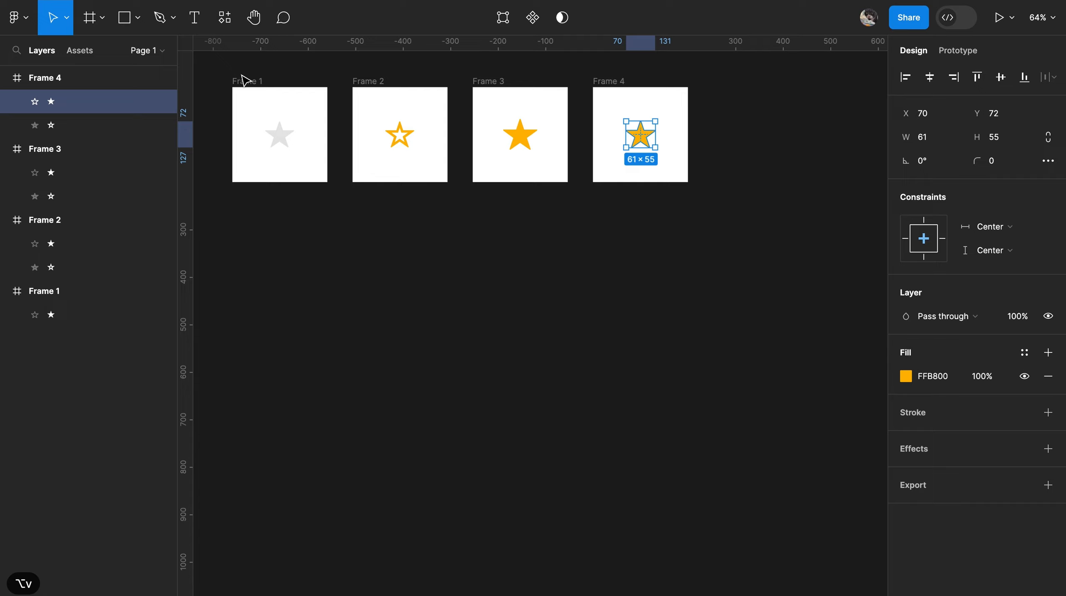
Rename Frame 1 as default and Frame 2 as hover
double_click(245, 81)
type("de")
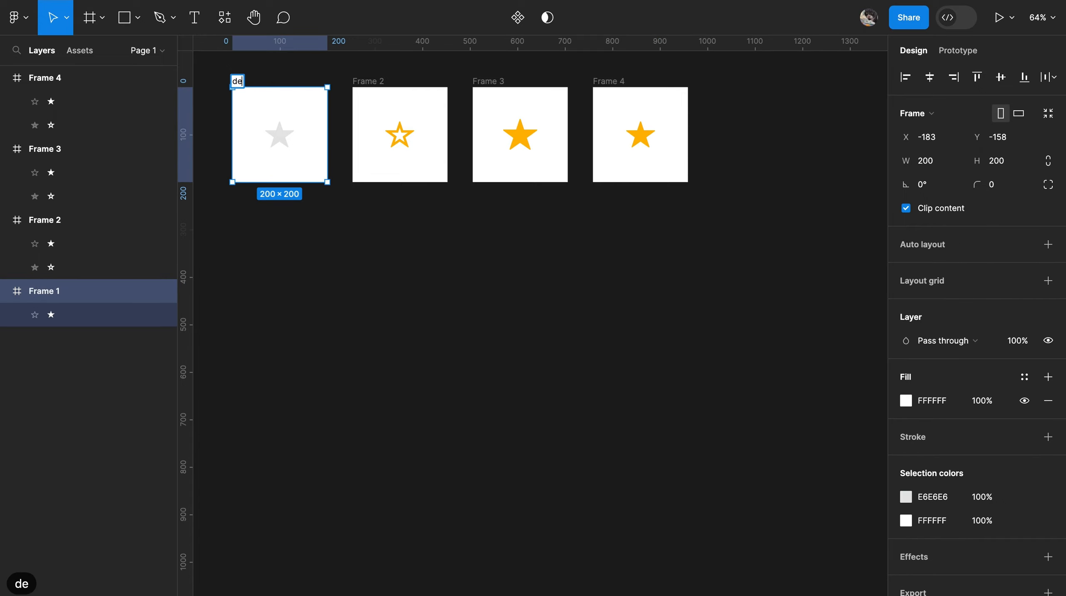
type("fault")
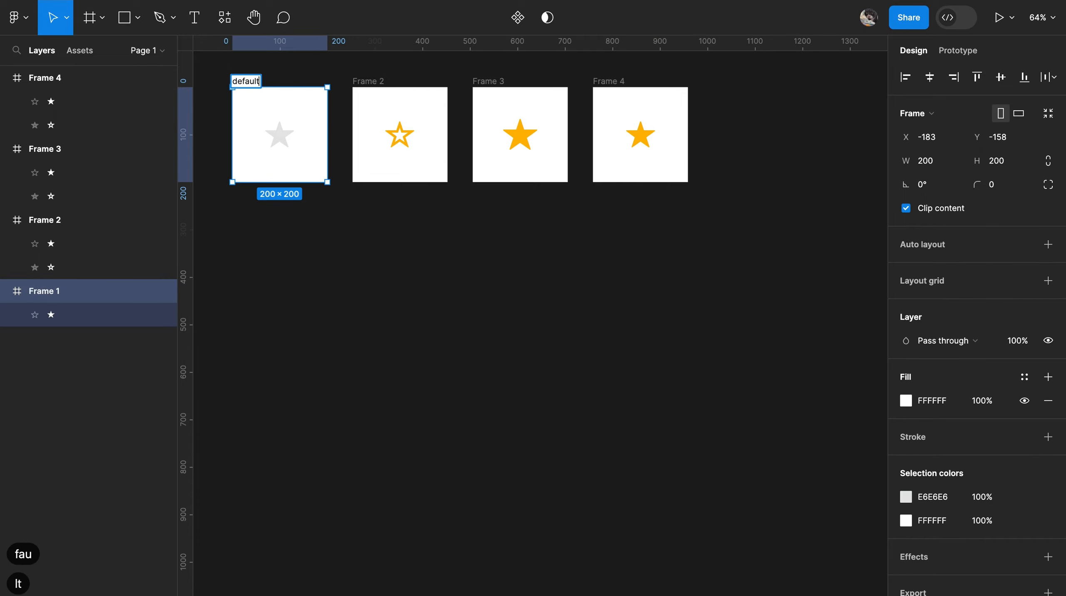
key("Return")
double_click(363, 81)
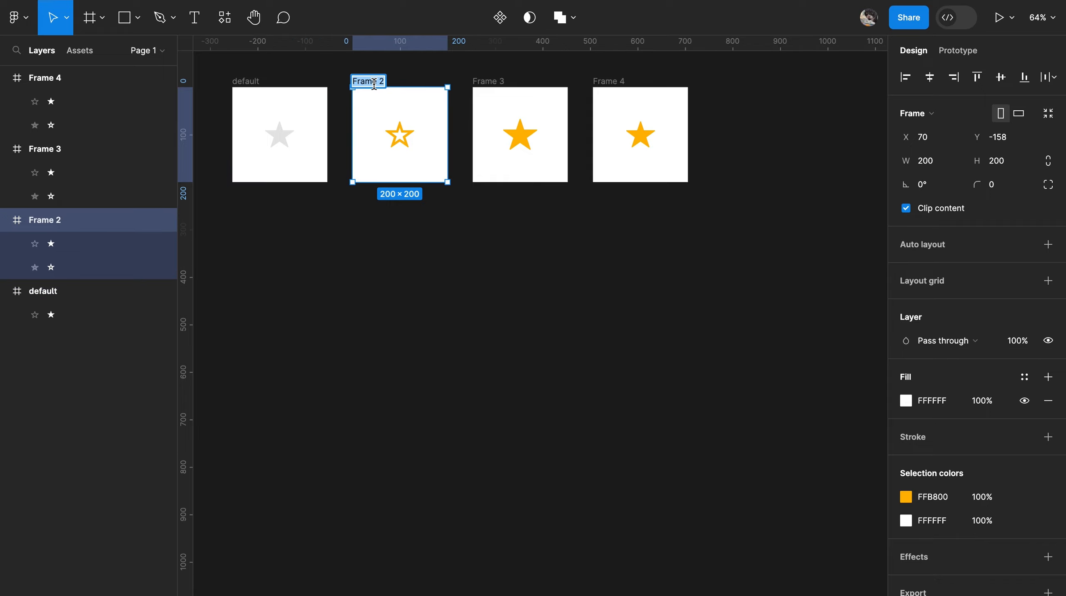
type("hover")
key("Return")
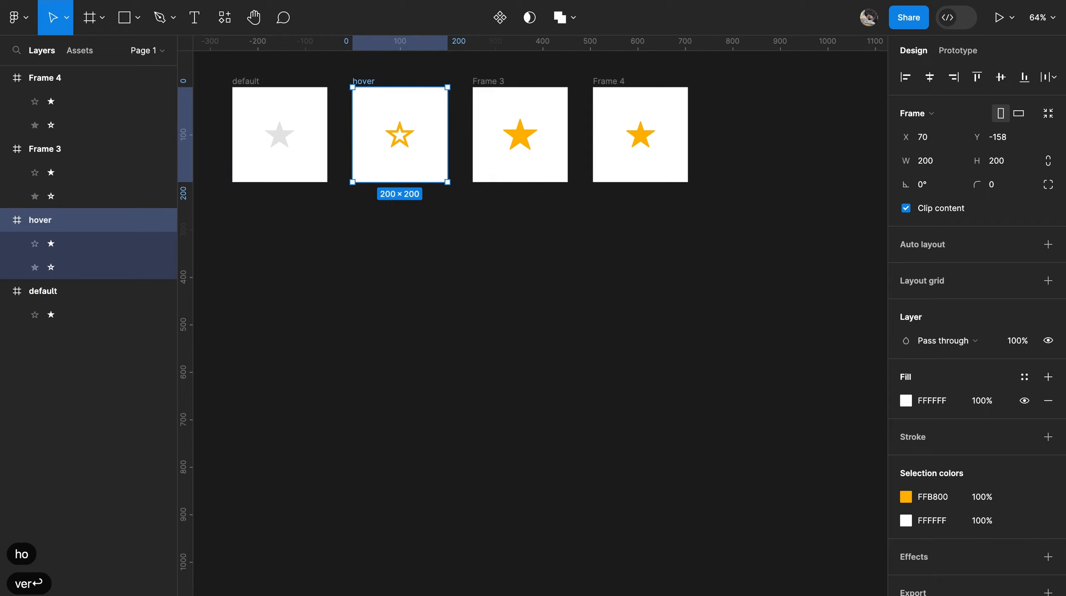
Rename Frame 3 as active and Frame 4 as complete
double_click(490, 84)
type("ac")
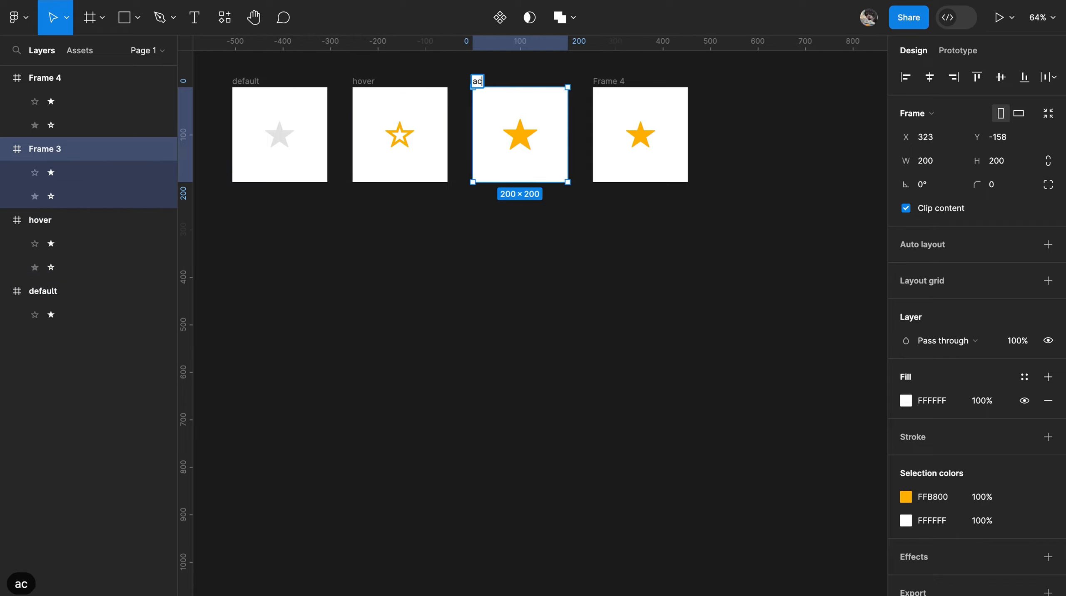
type("tive")
key("Return")
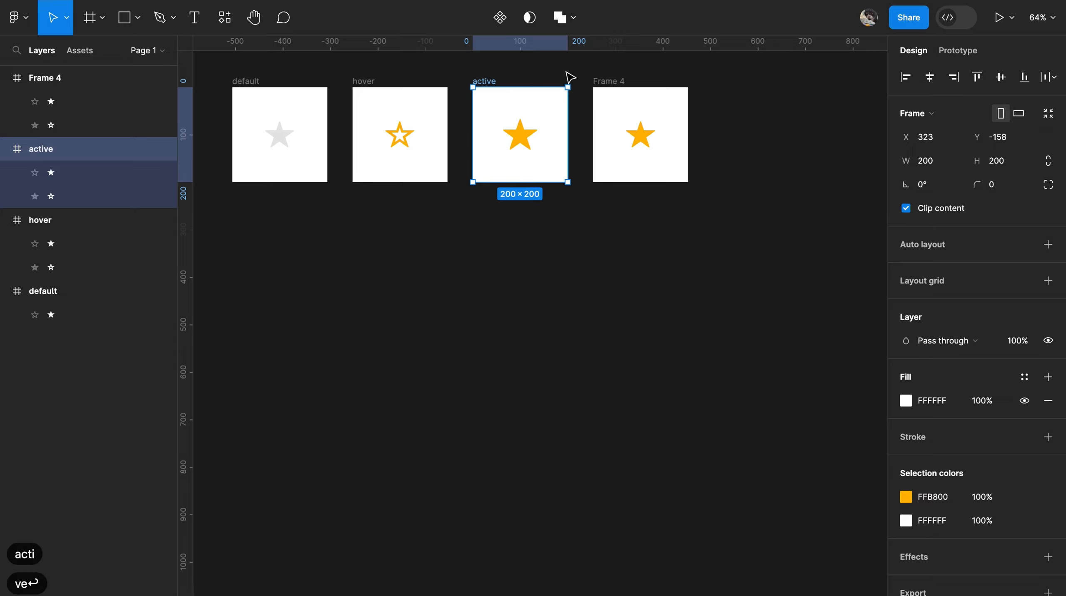
double_click(612, 80)
type("c")
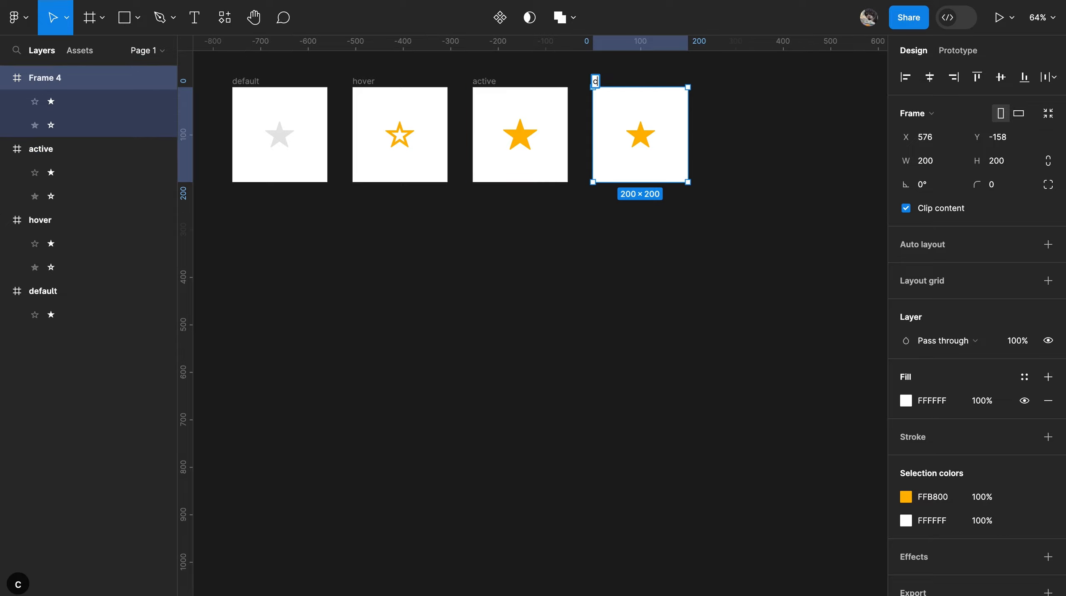
type("omplete")
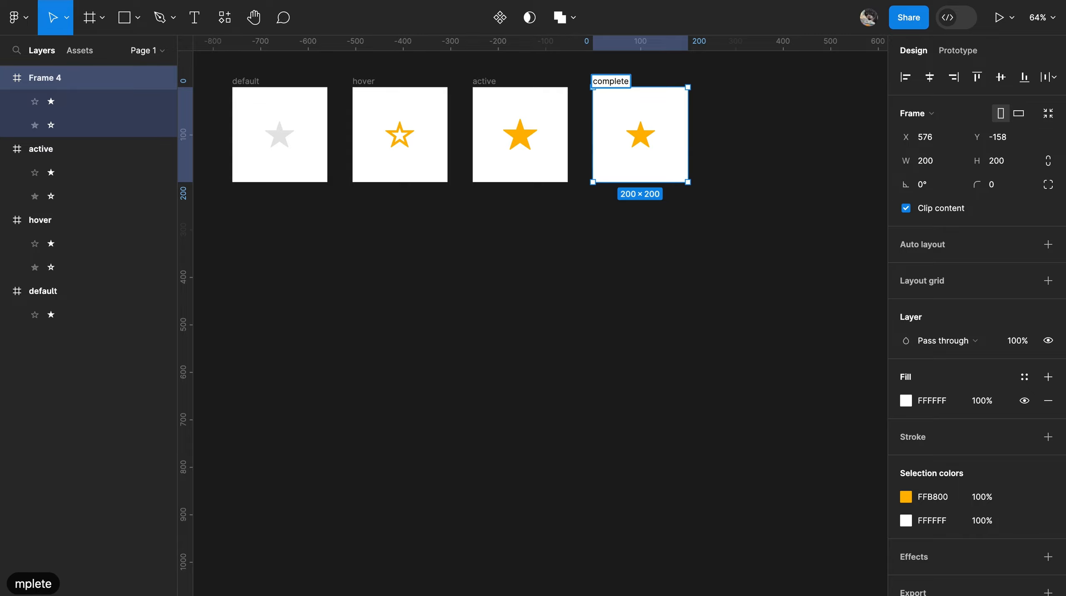
key("Return")
left_click(238, 233)
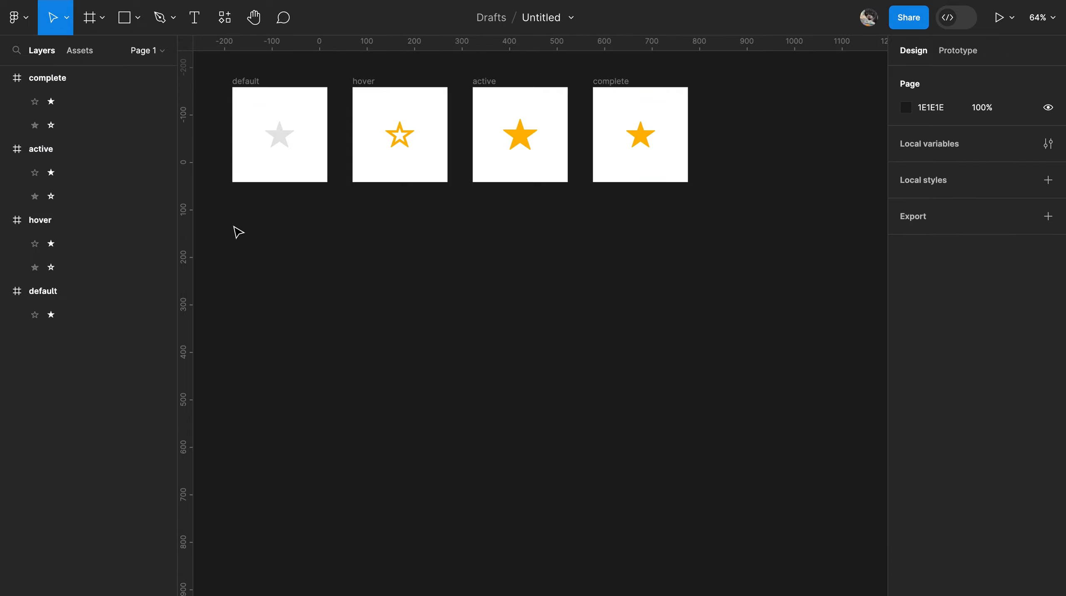
Combine the default, hover, active and complete frames into one component set with a variant for each state
left_click_drag(230, 223, 714, 70)
key("super+z")
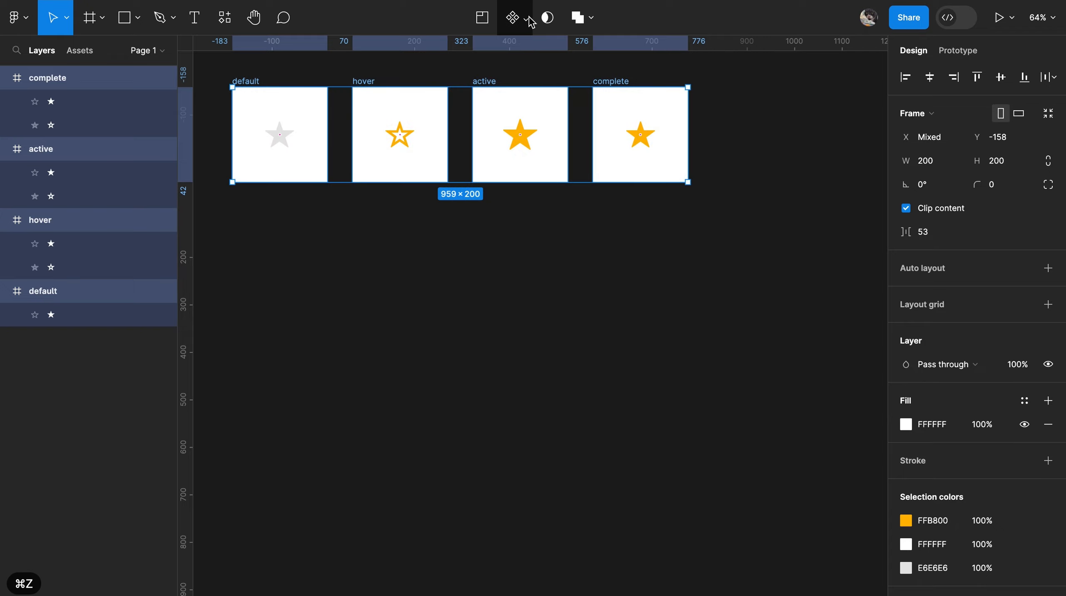
left_click(529, 19)
left_click(507, 92)
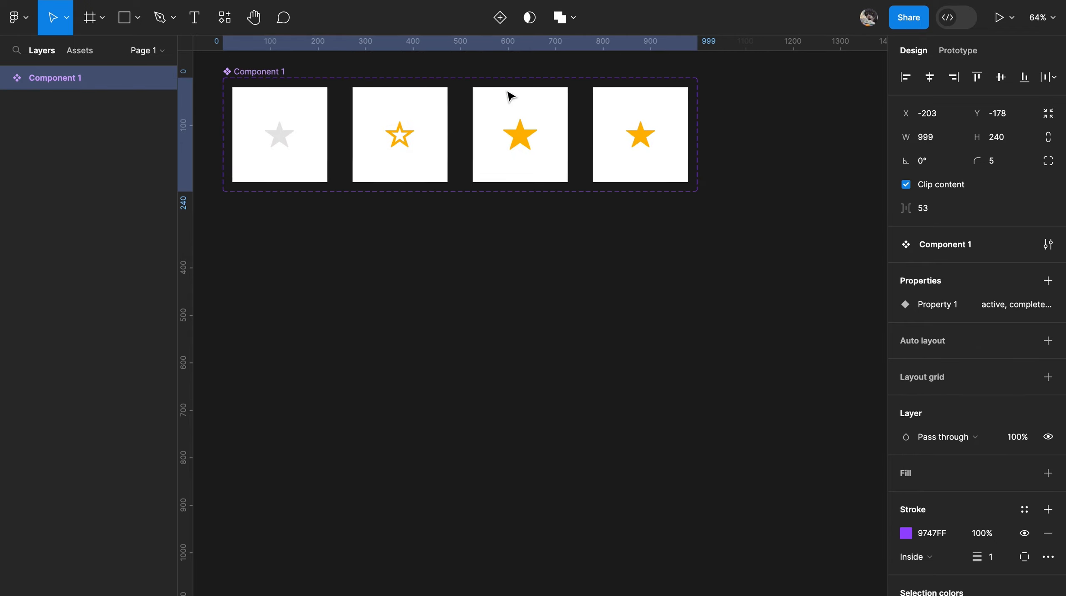
left_click(466, 267)
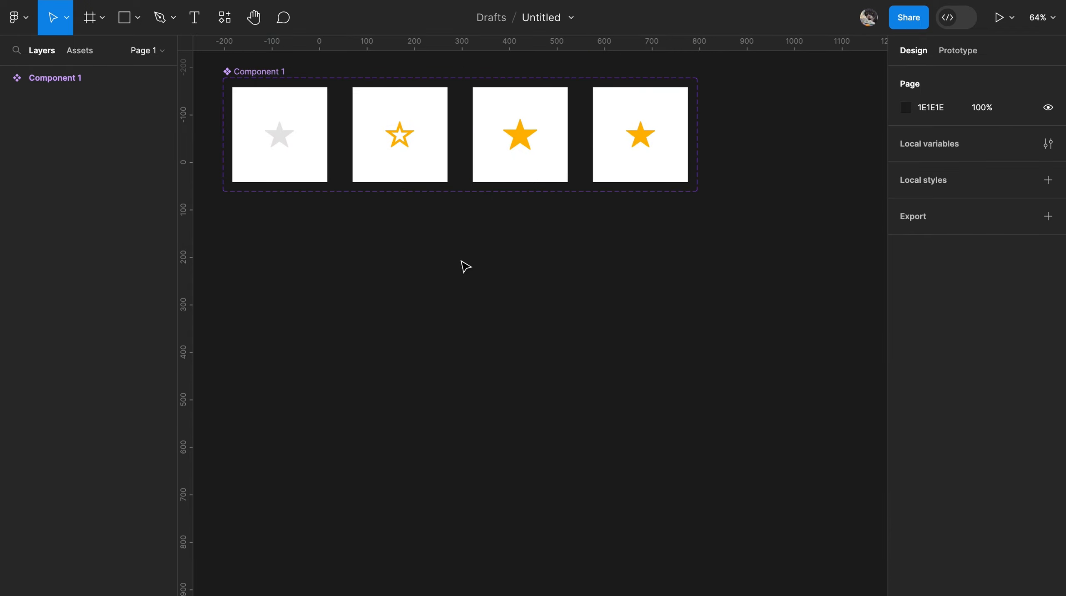
Add a prototype connection from the default variant to the hover variant with the While hovering trigger
left_click(959, 50)
left_click(298, 129)
mouse_move(329, 135)
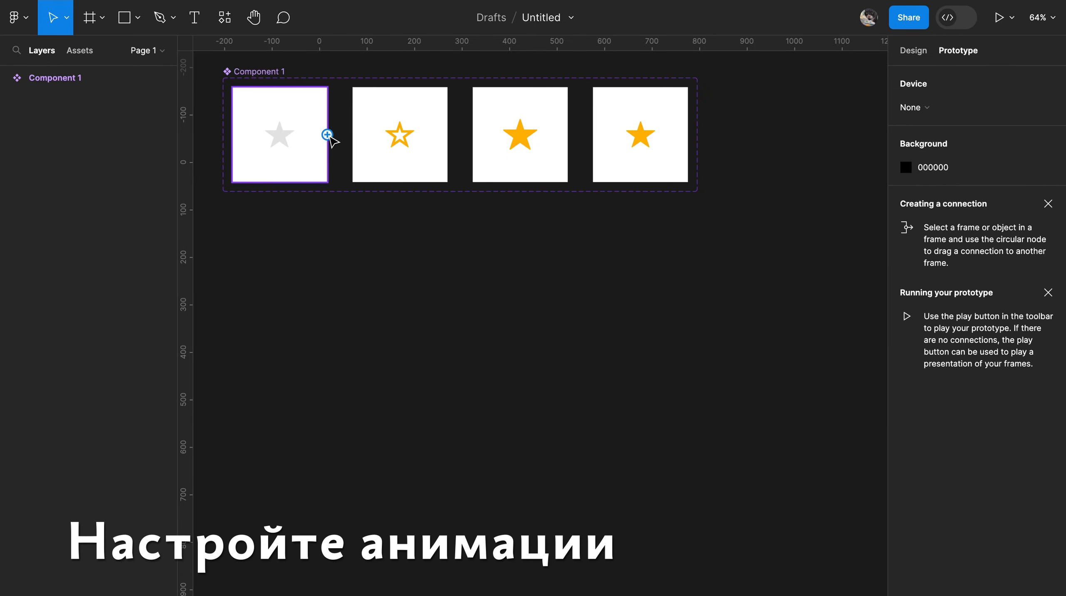
mouse_move(329, 136)
left_mouse_down()
mouse_move(357, 136)
mouse_move(348, 140)
left_mouse_up()
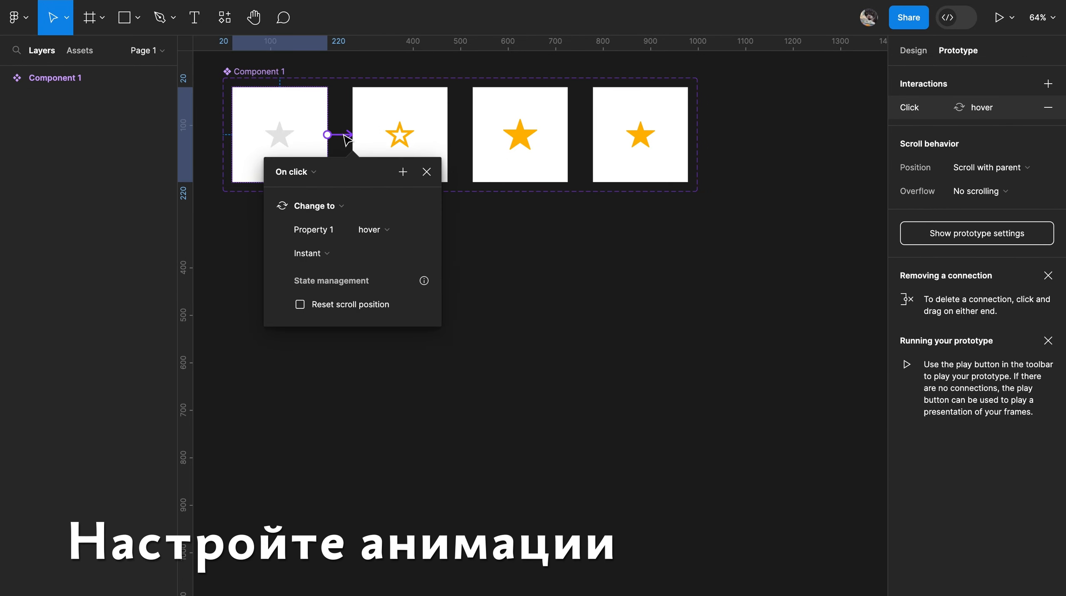
left_click(322, 177)
left_click(312, 207)
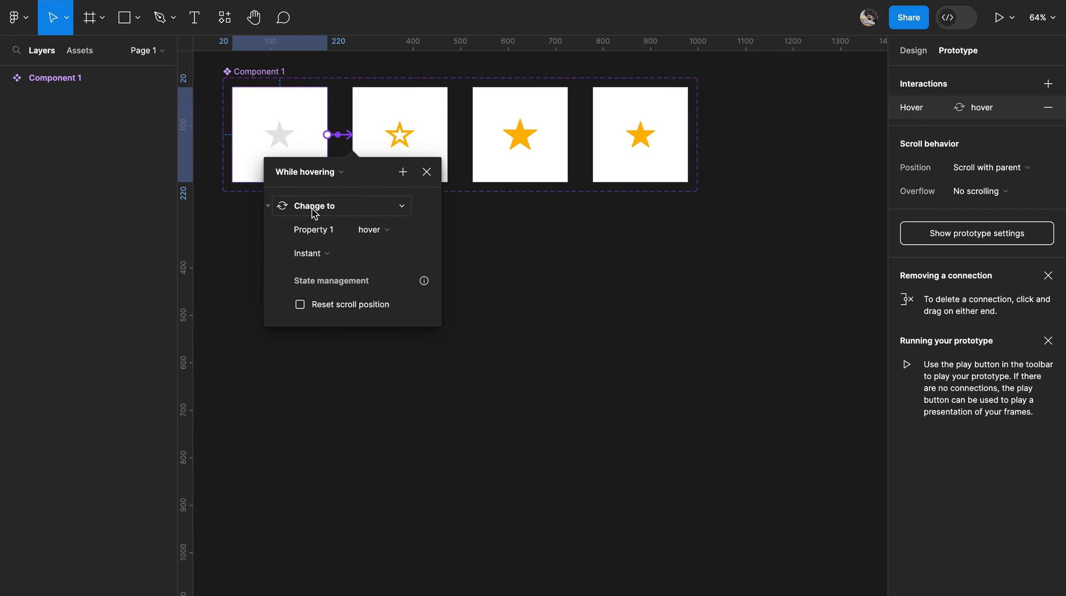
Set the default-to-hover transition to Dissolve with a duration of 500 ms
left_click(326, 265)
left_click(325, 271)
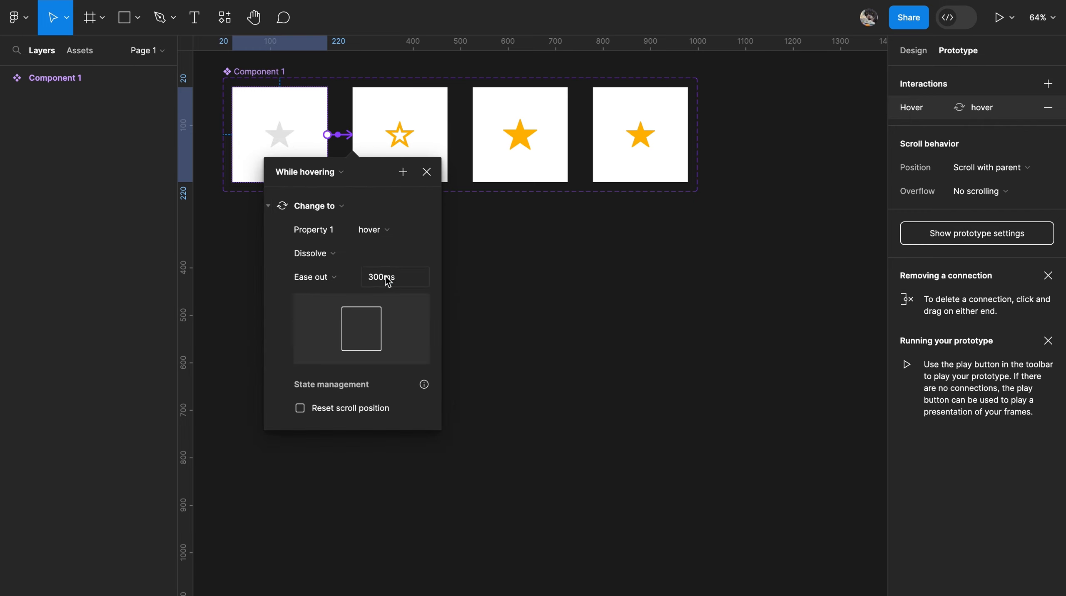
left_click(388, 281)
type("500")
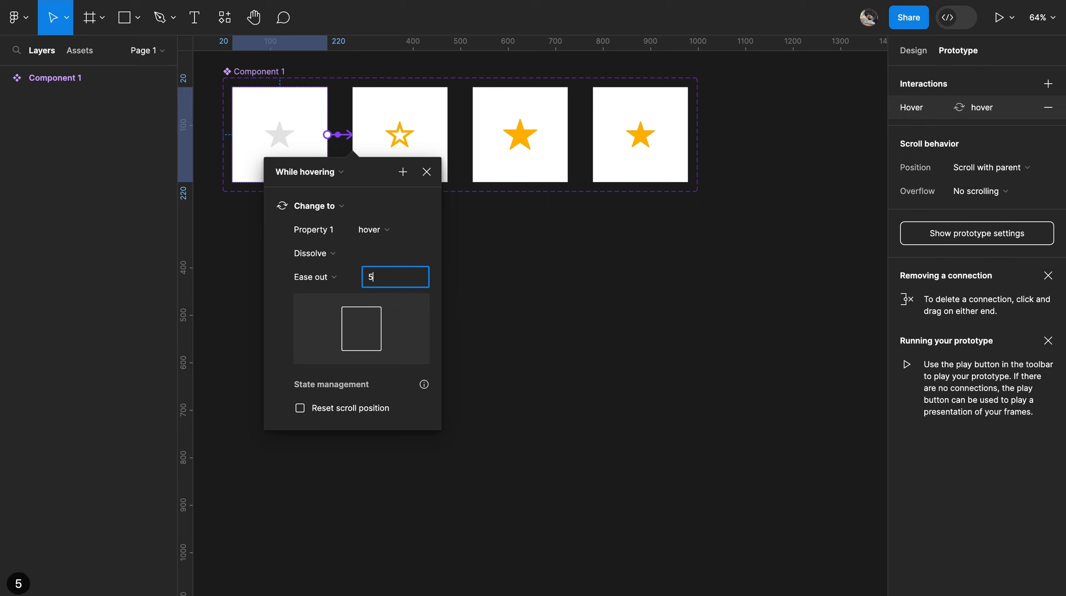
key("Return")
Connect the hover variant to the active variant with an On click trigger and a Smart animate transition
left_click(438, 134)
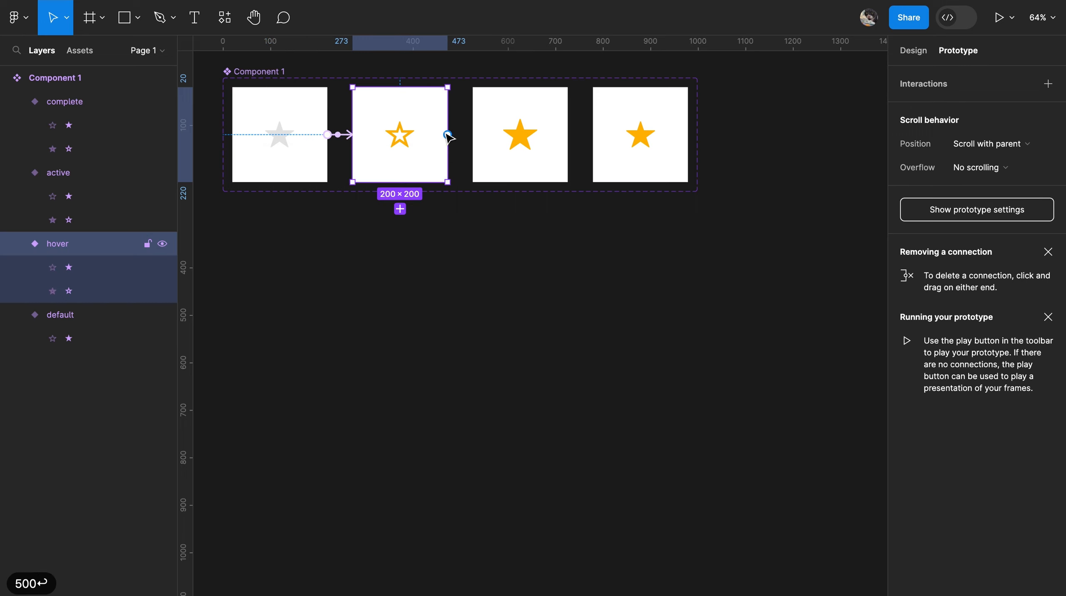
left_click_drag(448, 135, 490, 140)
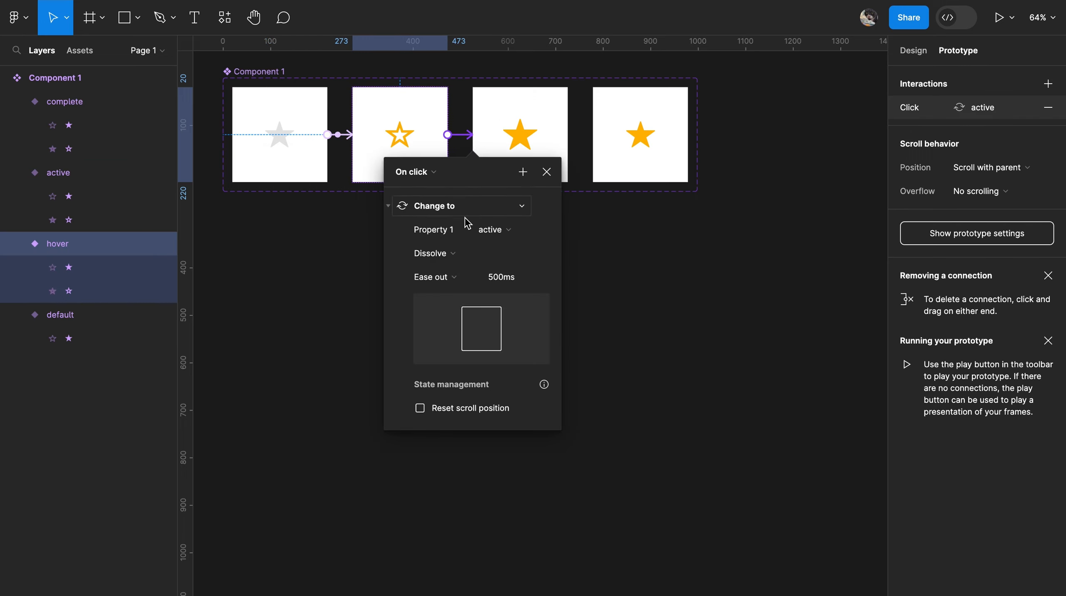
left_click(434, 182)
left_click(434, 182)
left_click(453, 264)
left_click(454, 271)
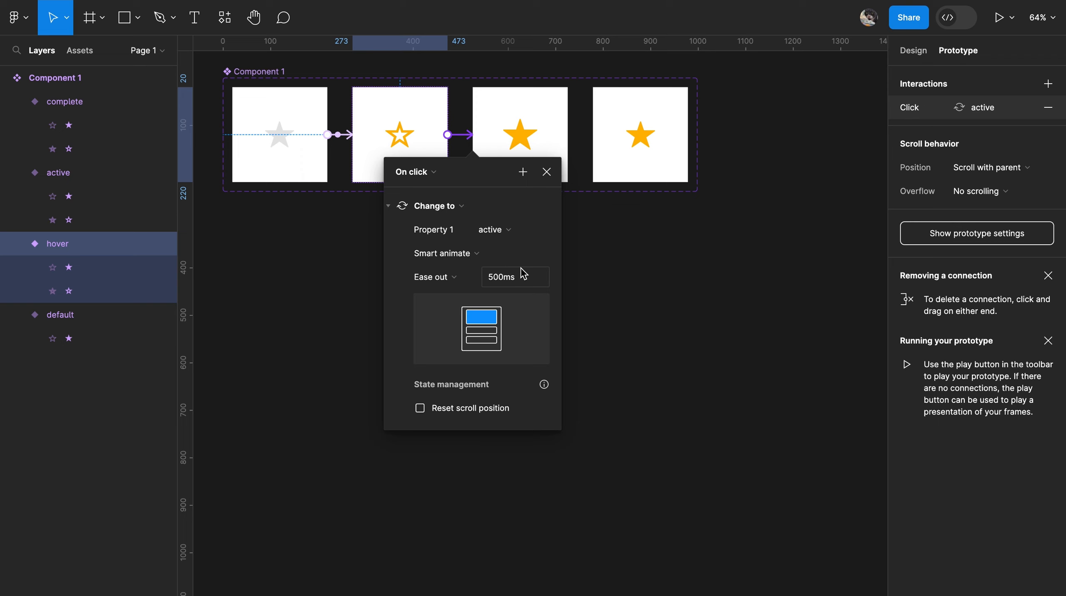
left_click(547, 172)
Connect the active variant to the complete variant with an After delay trigger of 800 ms and a Smart animate transition
left_click(563, 134)
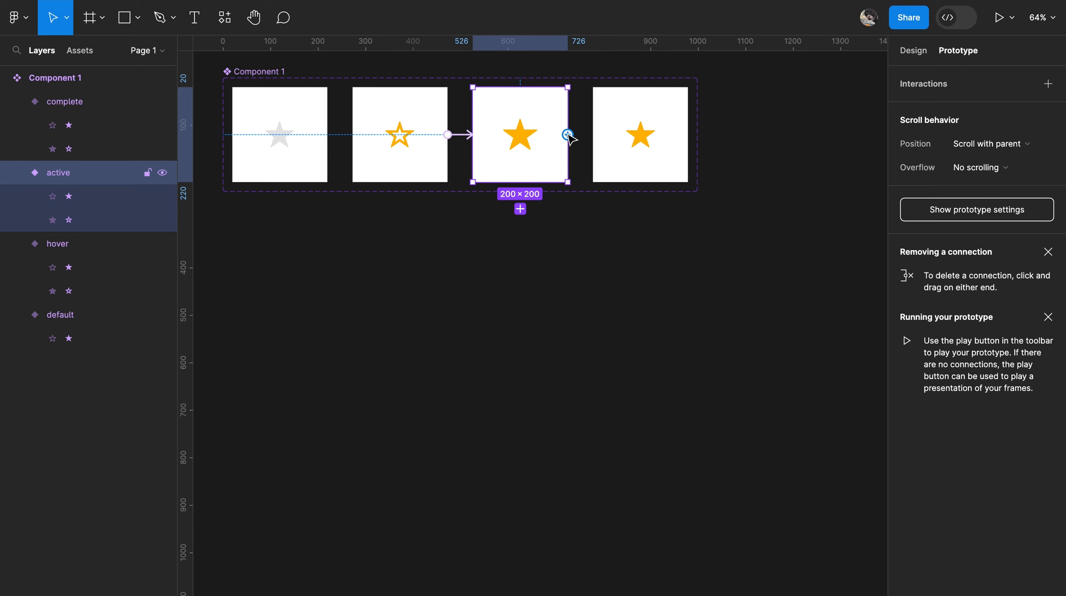
left_click_drag(567, 135, 595, 151)
left_click(541, 172)
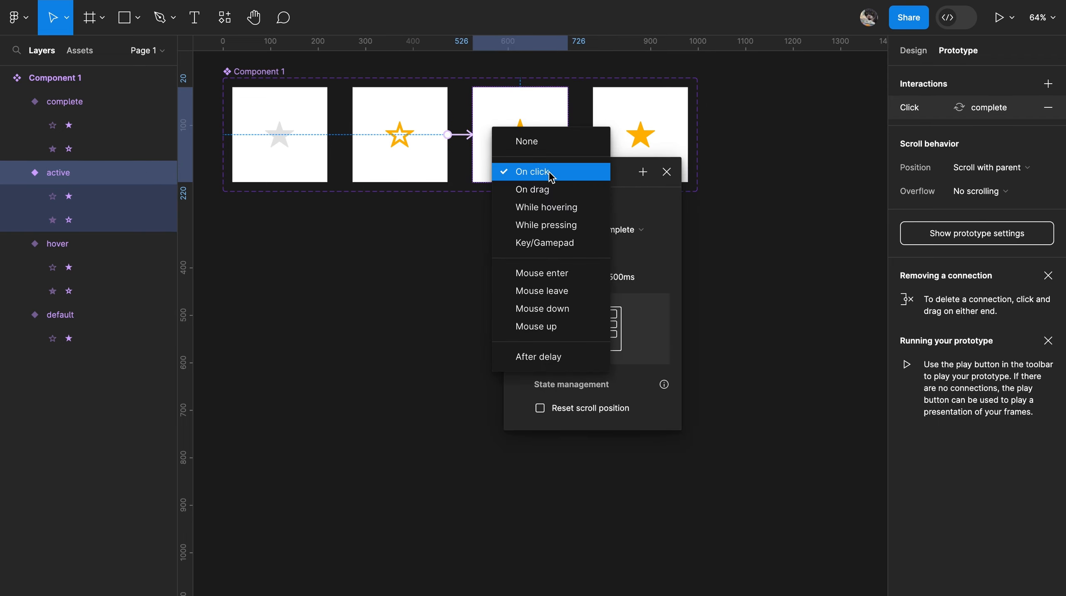
left_click(541, 357)
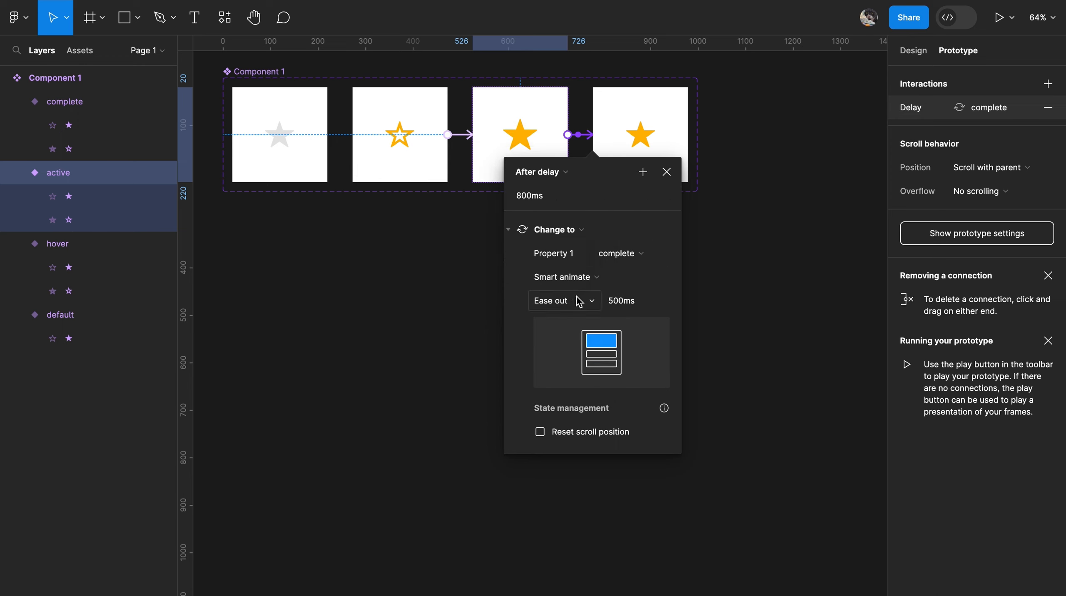
left_click(667, 172)
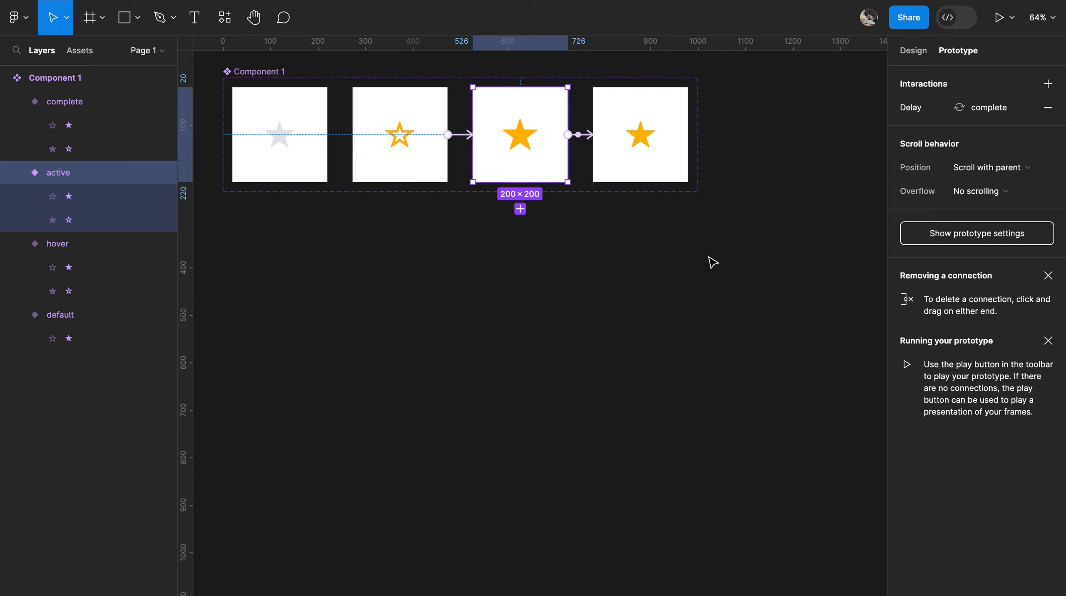
left_click(713, 263)
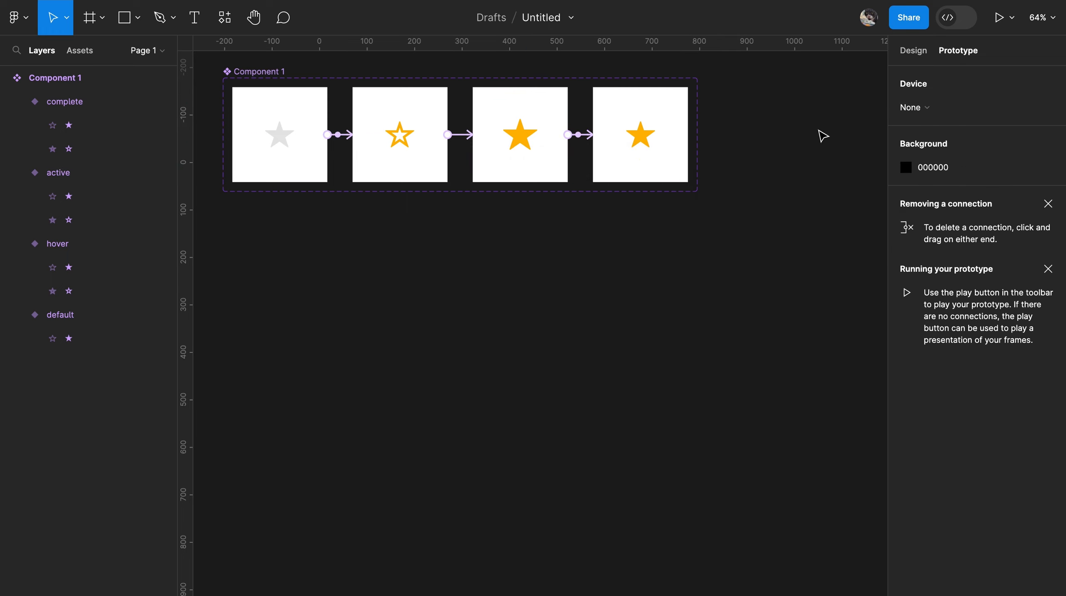
Build a row of five edge-to-edge instances of the default star variant below the component set by copying and duplicating
left_click(916, 51)
left_click(283, 121)
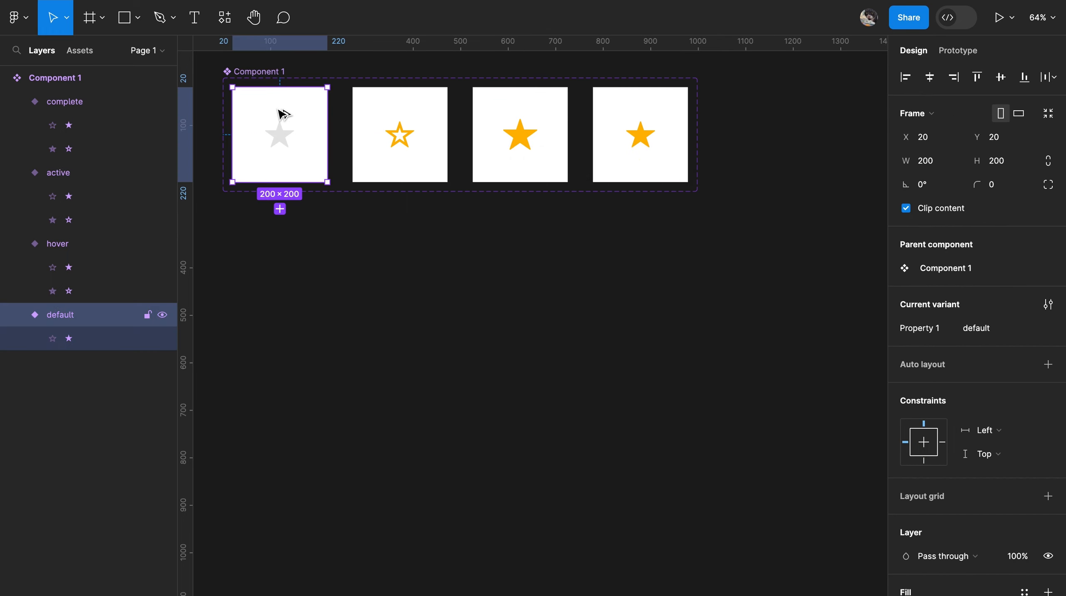
left_click_drag(284, 114, 359, 295)
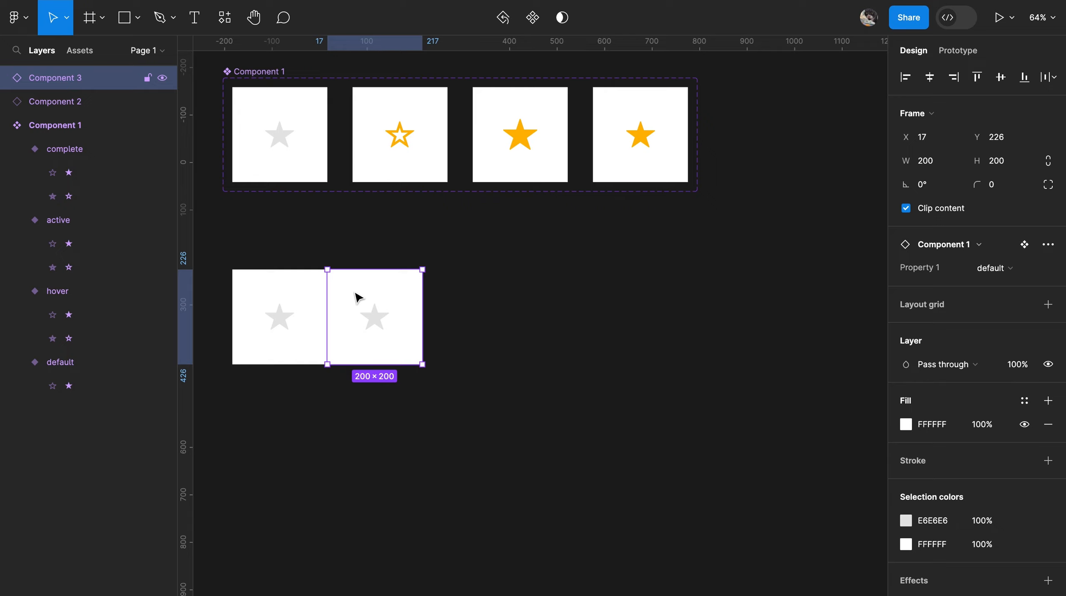
key("super+d")
key("super+d")
key("super+d")
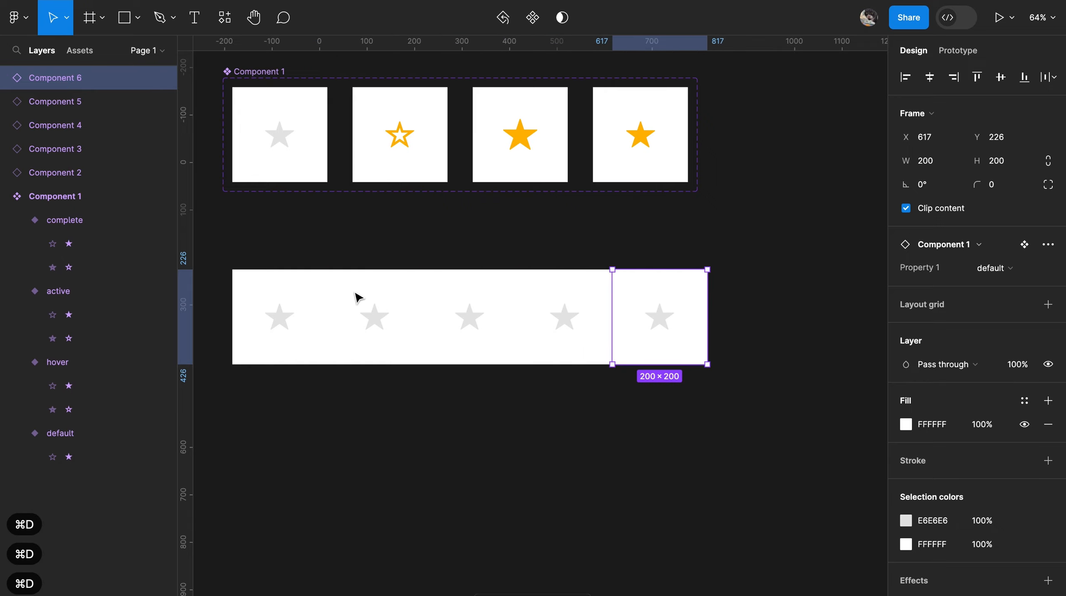